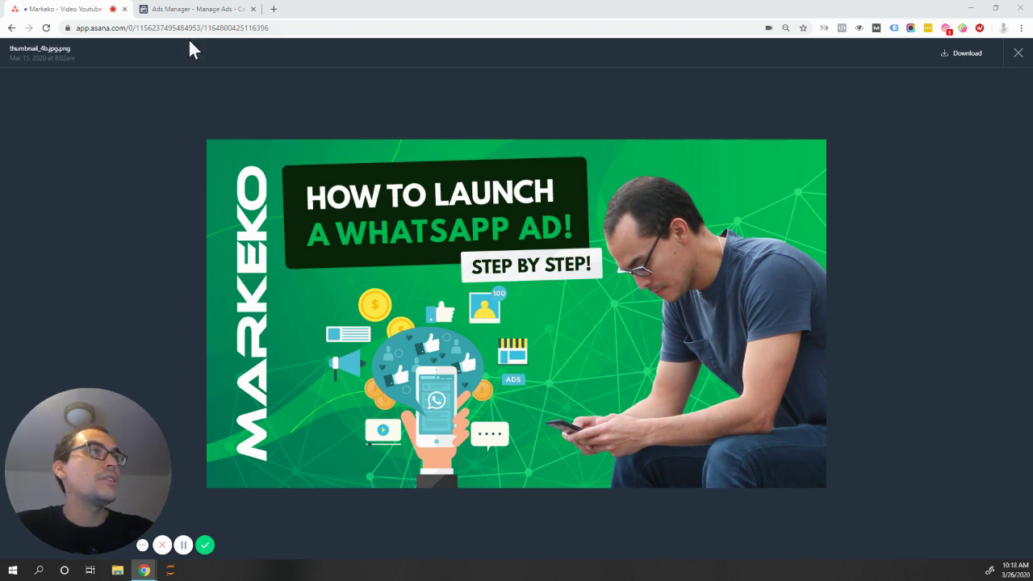
- Leave the Asana thumbnail preview for the Ads Manager campaign page with the Messages objective
click(188, 9)
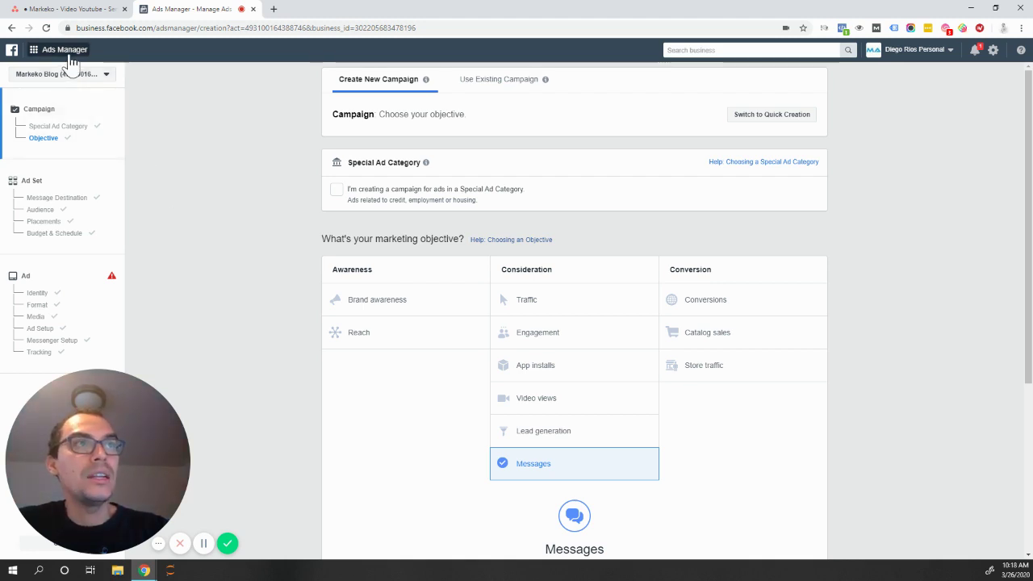
click(63, 134)
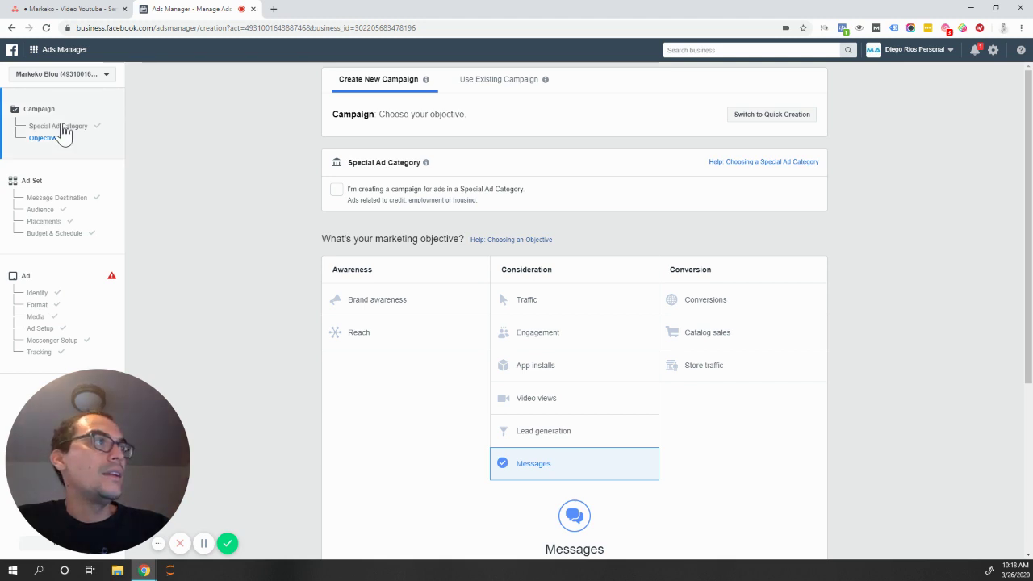
scroll(246, 253, down, 2)
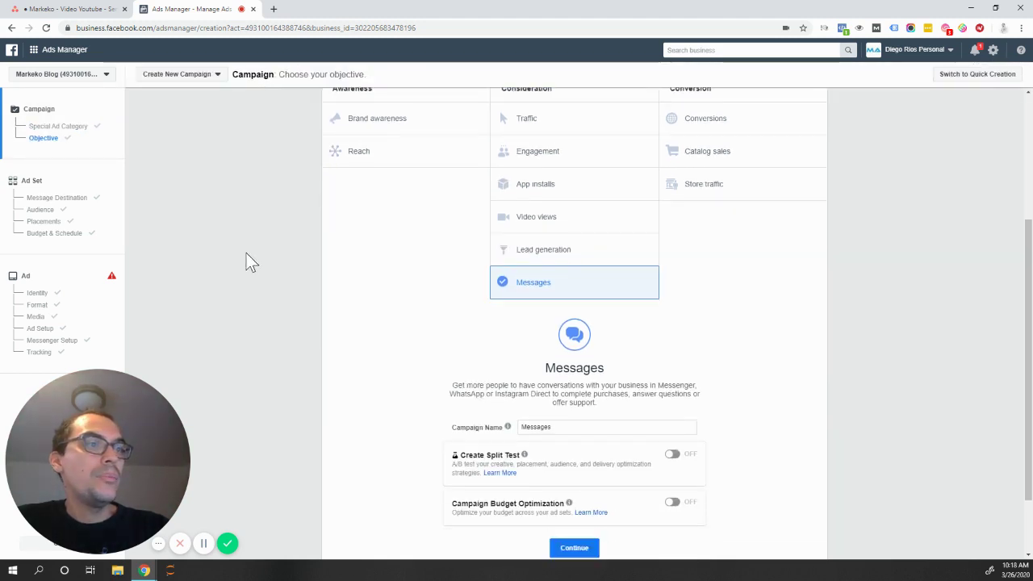
scroll(247, 253, up, 3)
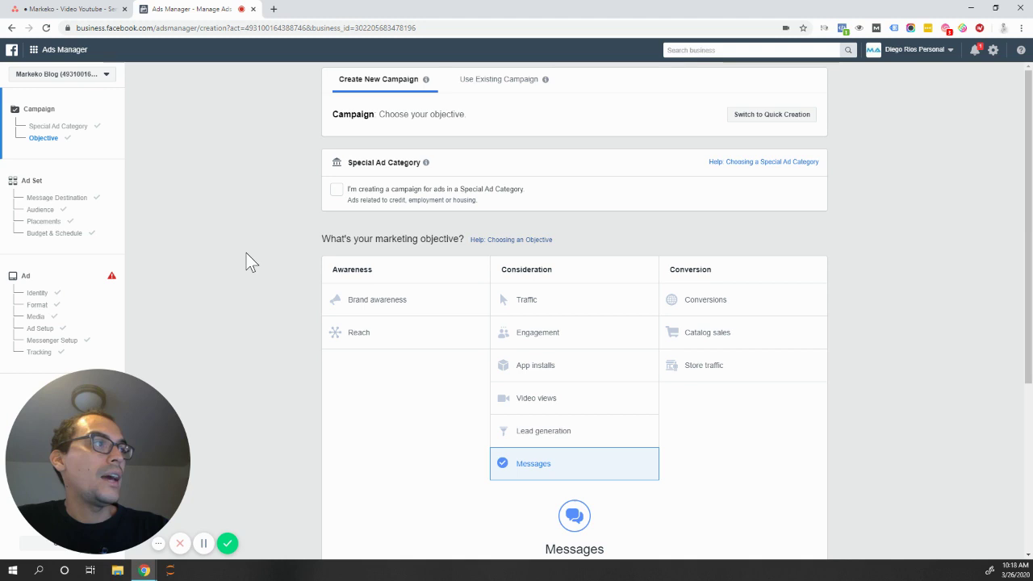
scroll(246, 253, down, 1)
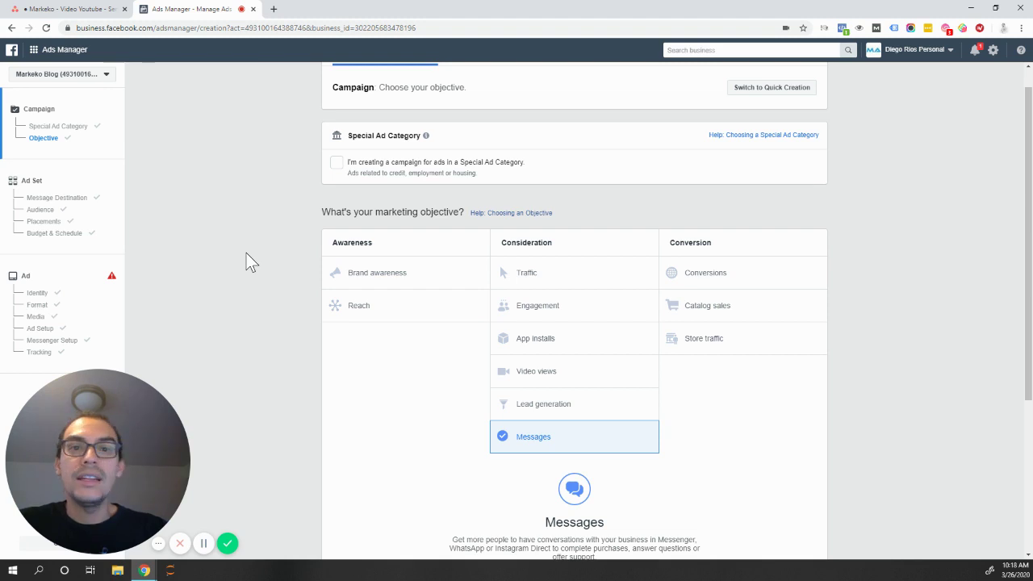
scroll(246, 253, down, 2)
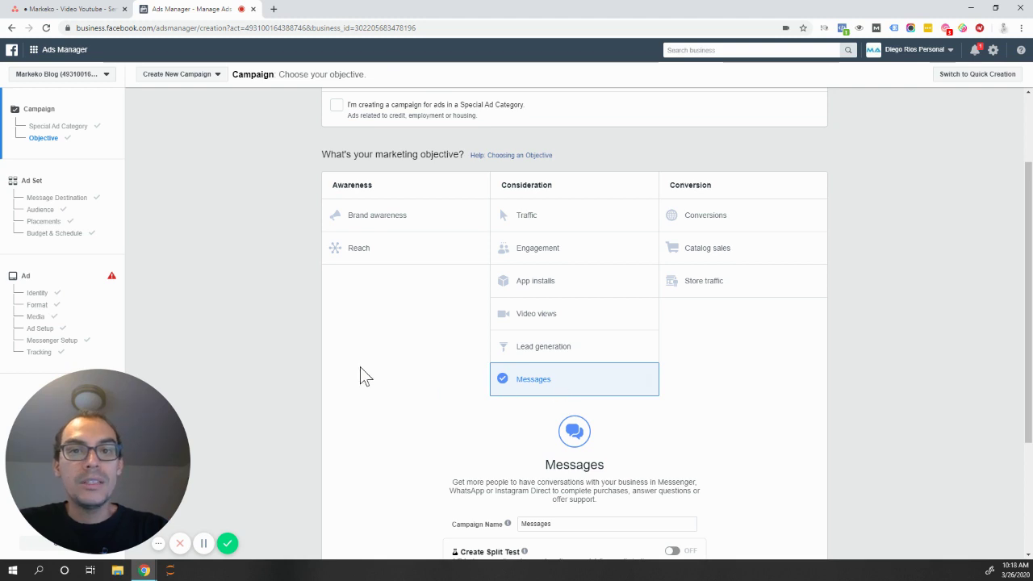
- Rename the campaign to 'WhatsApp Ad Demo' and continue to the ad set setup
scroll(307, 339, down, 2)
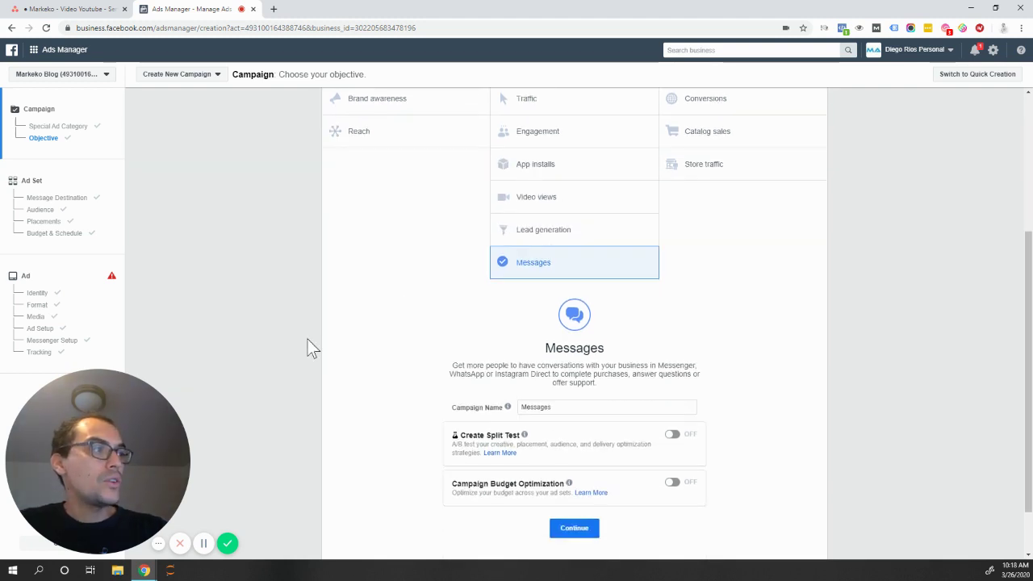
scroll(358, 338, down, 1)
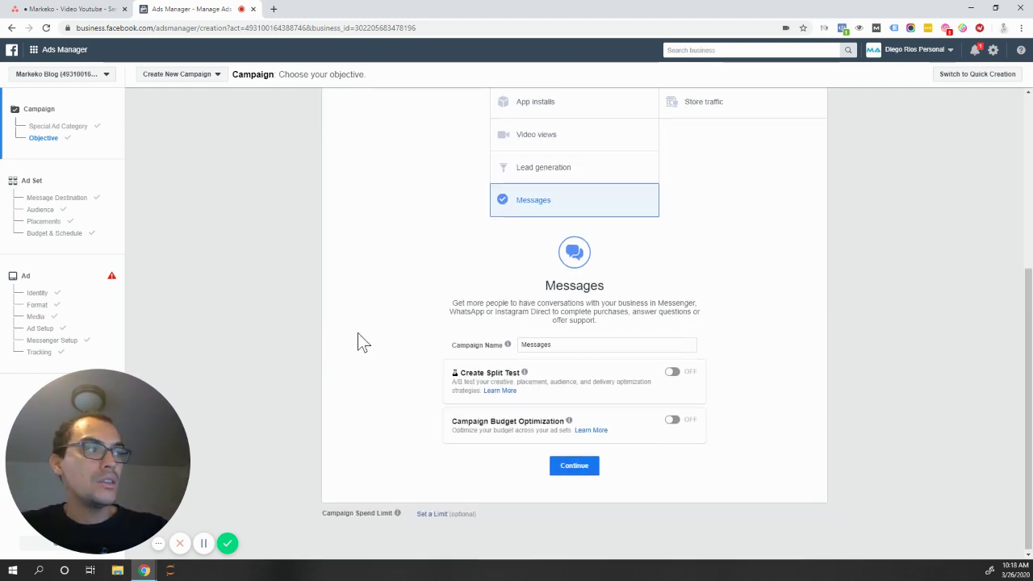
double_click(551, 345)
text(Whats)
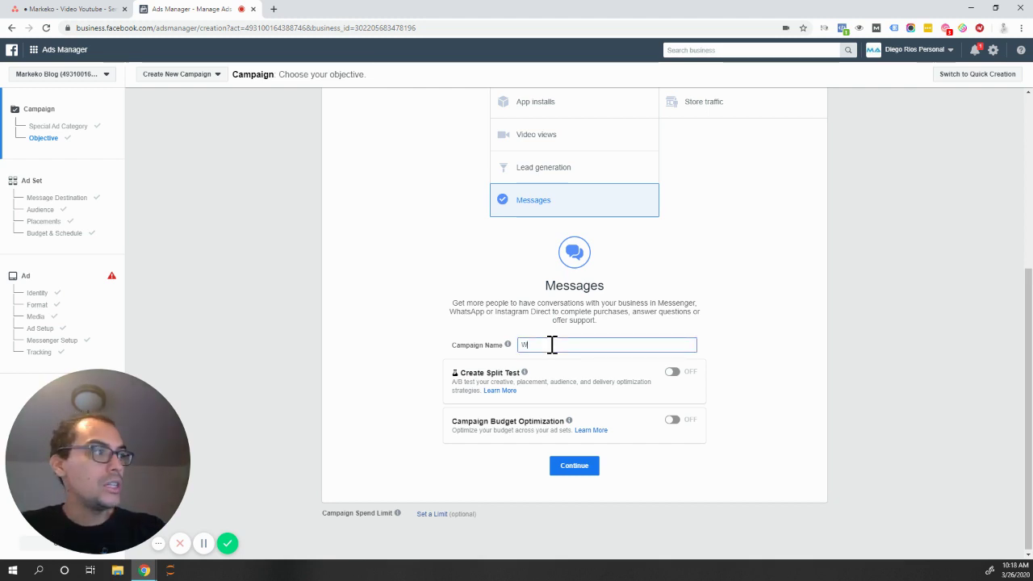
key(BackSpace)
key(BackSpace)
key(BackSpace)
key(BackSpace)
text(hat)
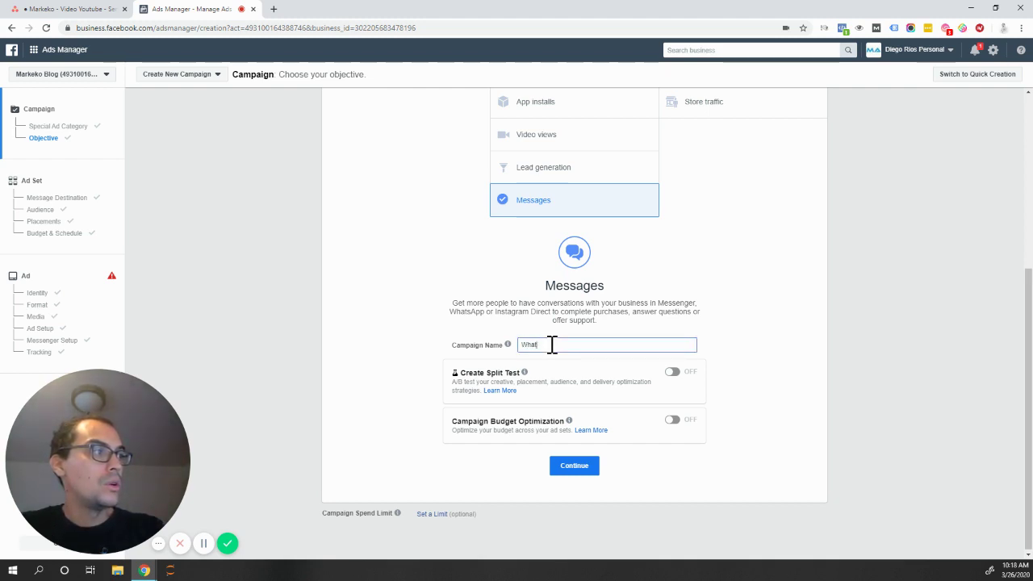
text(sApp Ad Demo)
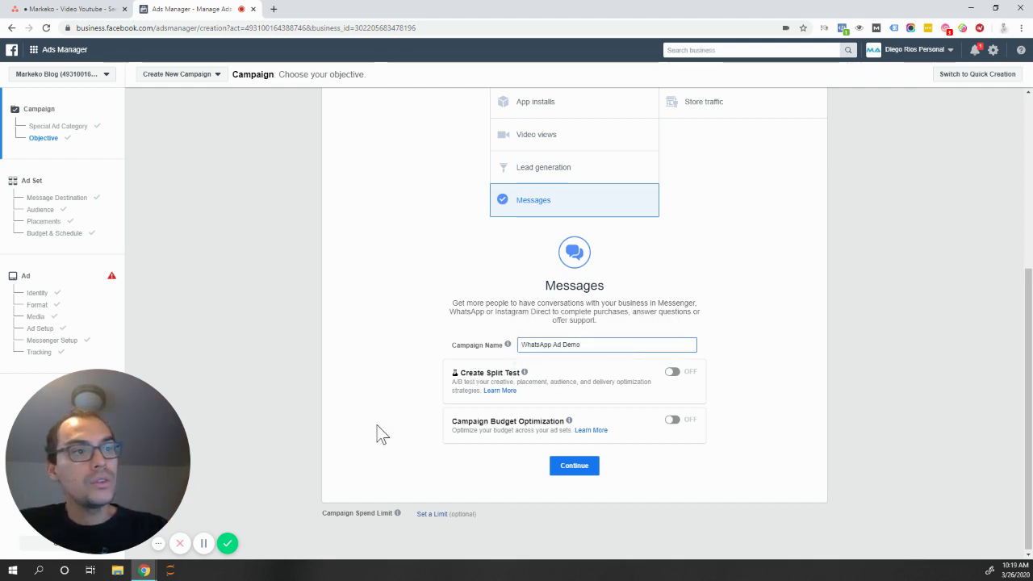
click(583, 466)
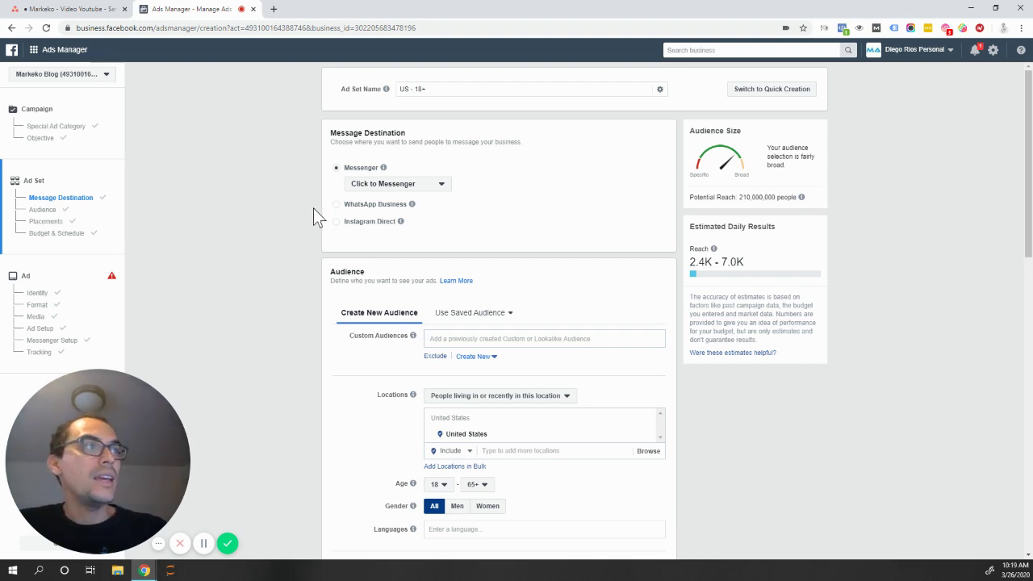
- Set the message destination to WhatsApp Business, connected through the Markeko Digital Page
click(336, 206)
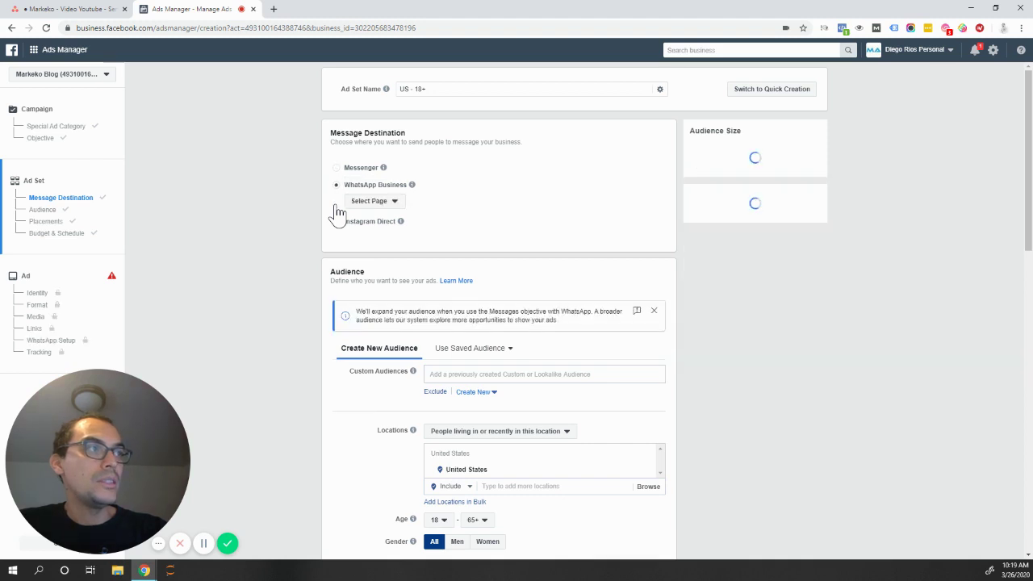
click(374, 201)
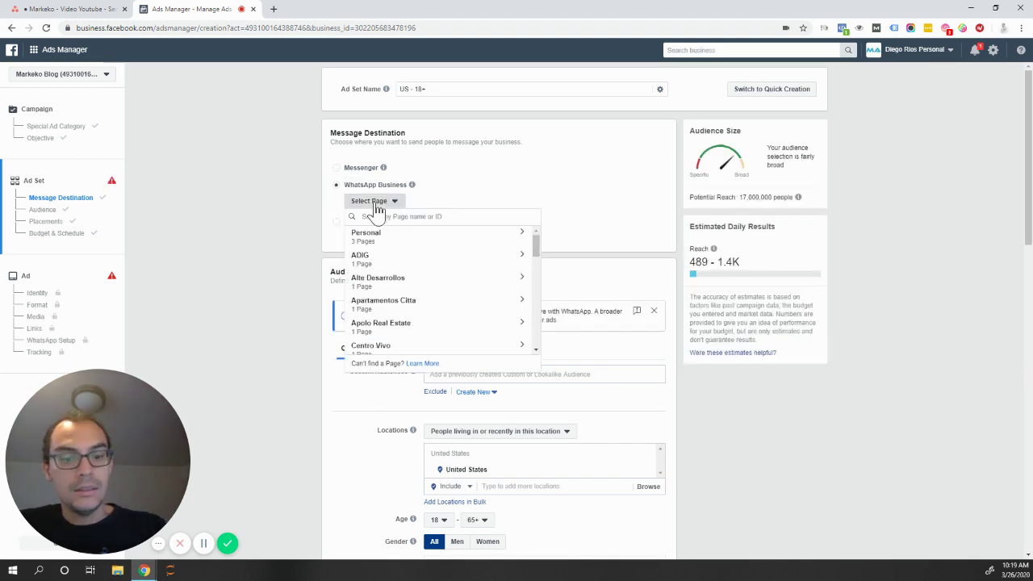
text(mark)
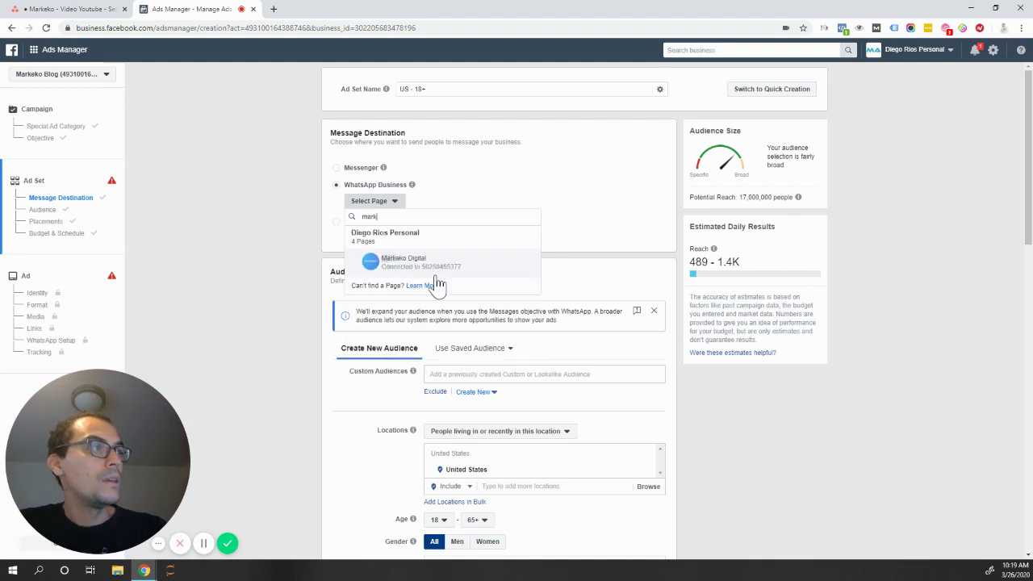
click(432, 270)
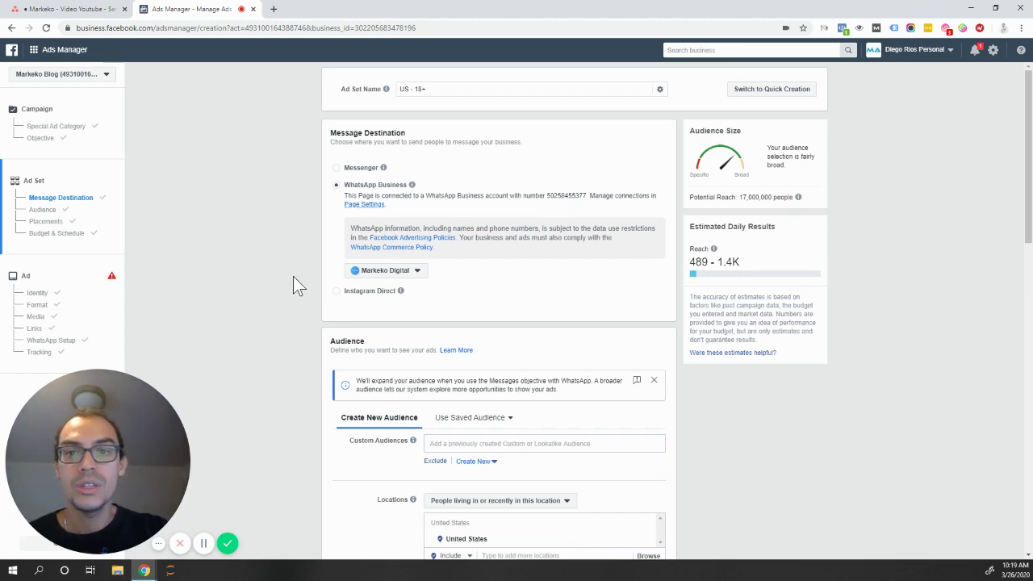
scroll(293, 277, down, 1)
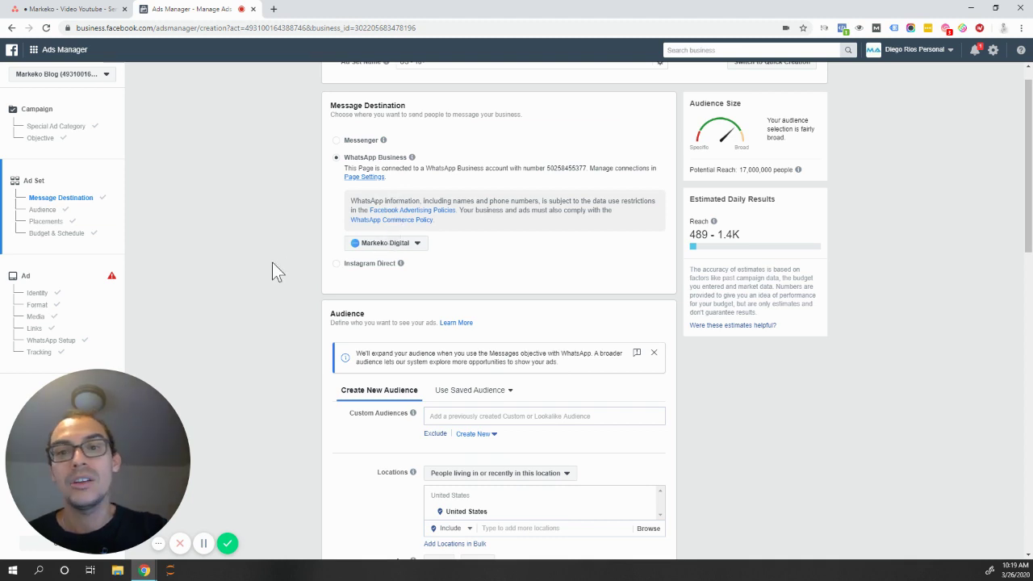
scroll(272, 271, down, 3)
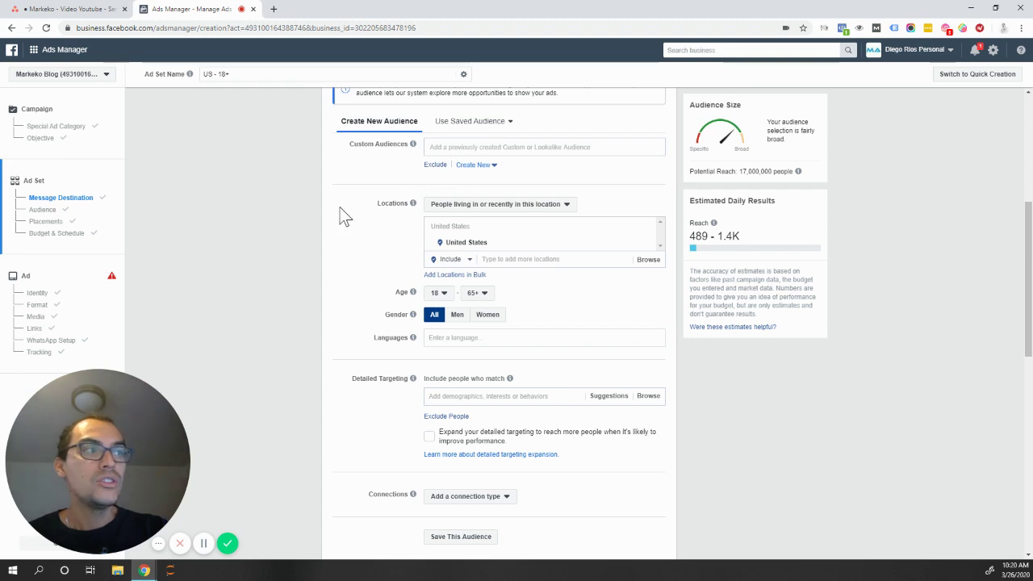
scroll(342, 214, up, 1)
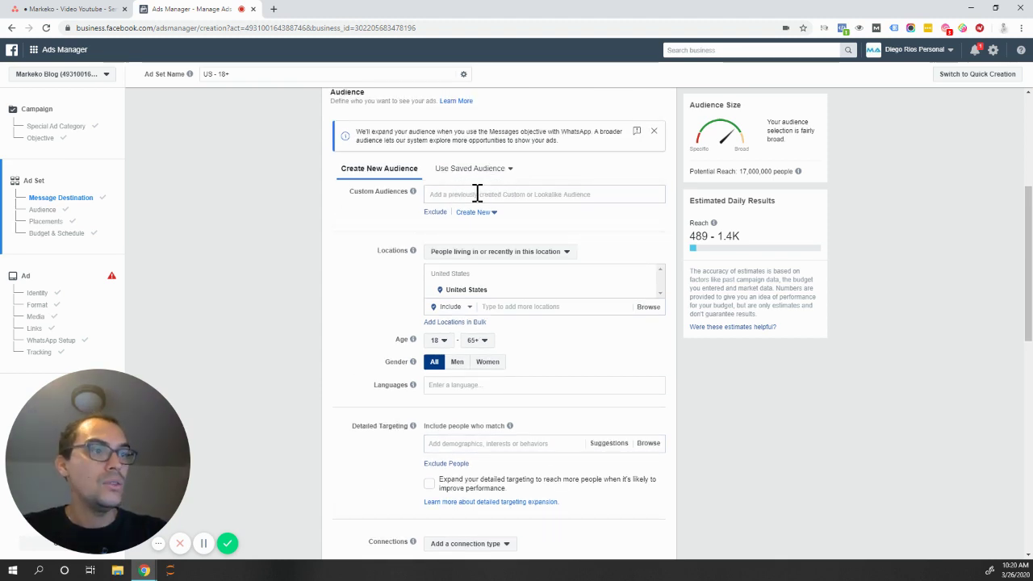
scroll(323, 301, down, 1)
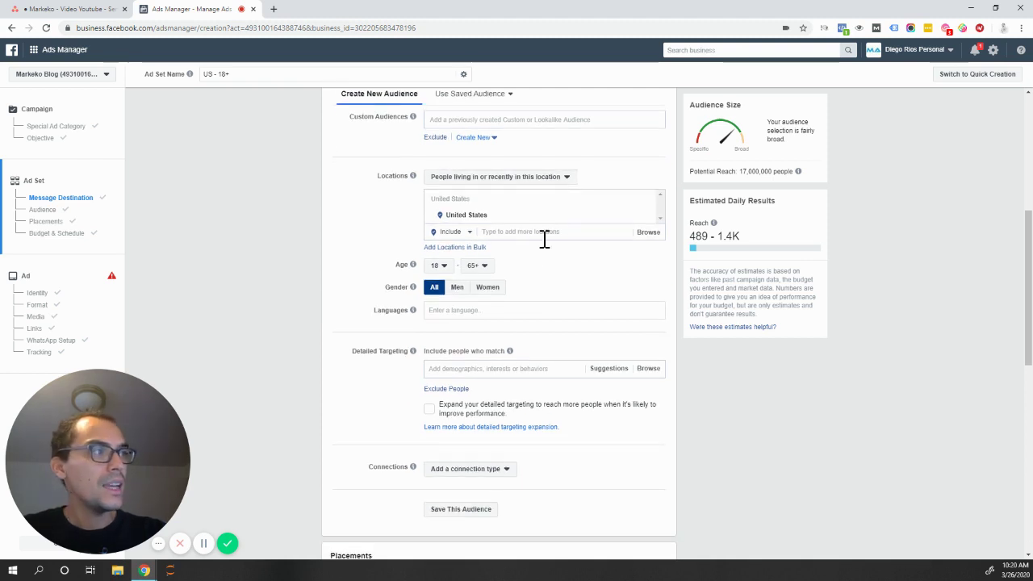
click(500, 231)
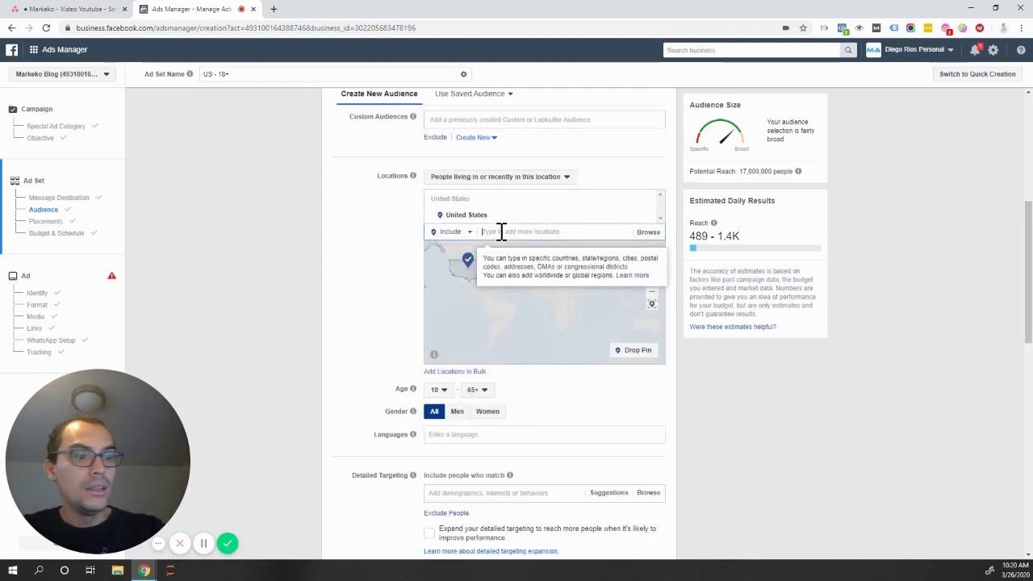
text(canada)
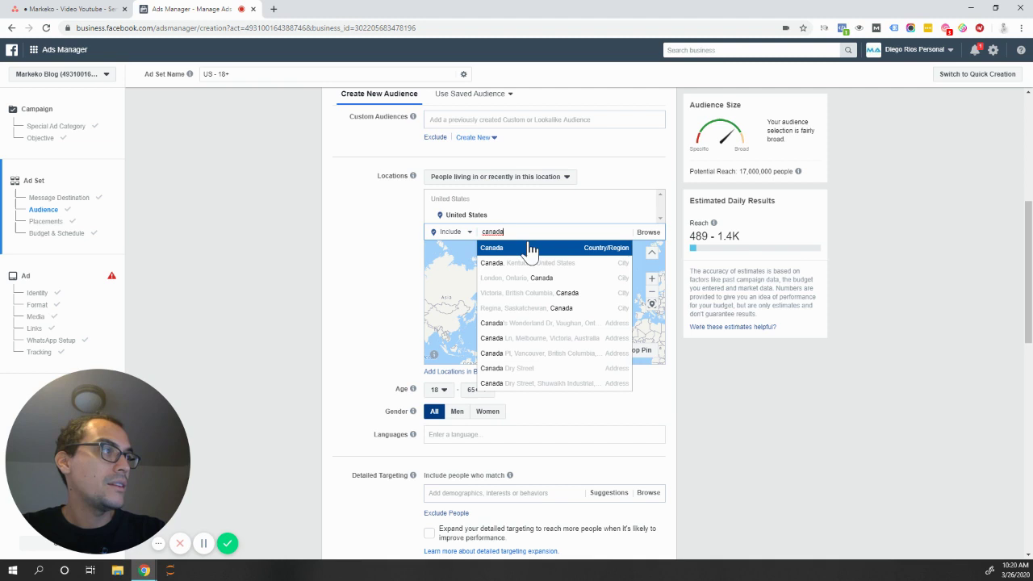
key(Return)
scroll(269, 359, down, 2)
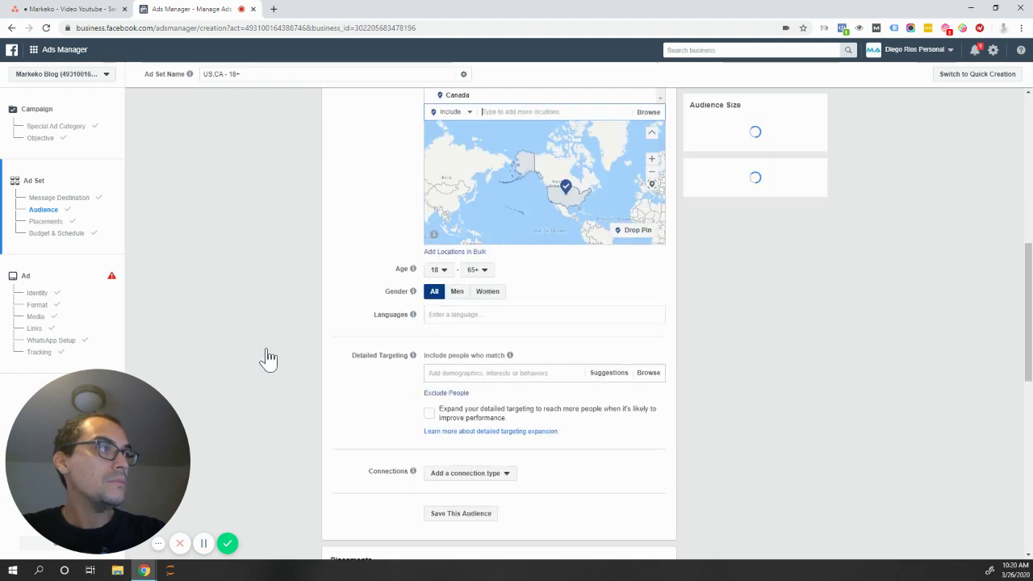
click(450, 374)
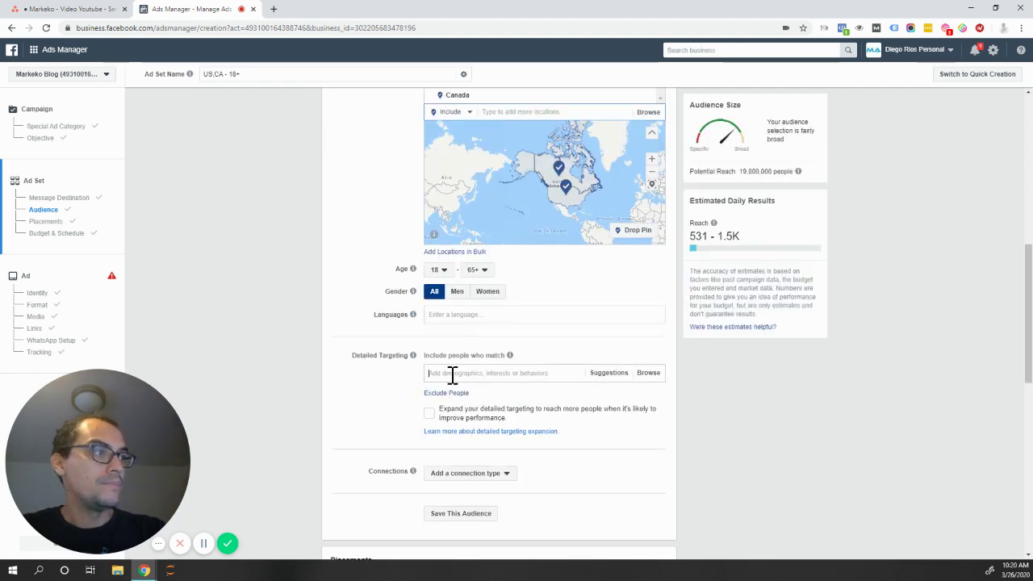
text(digital marketing)
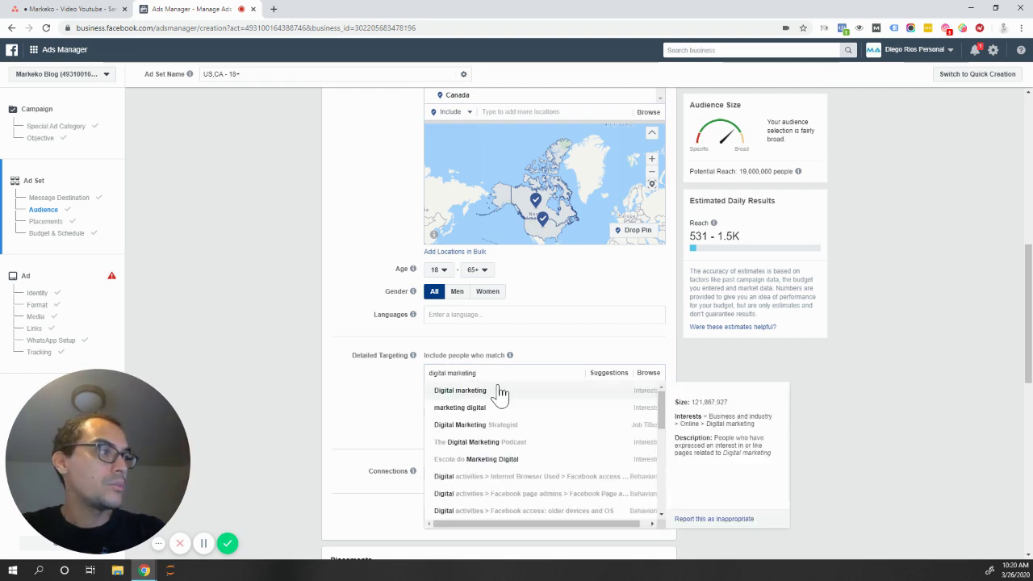
click(441, 393)
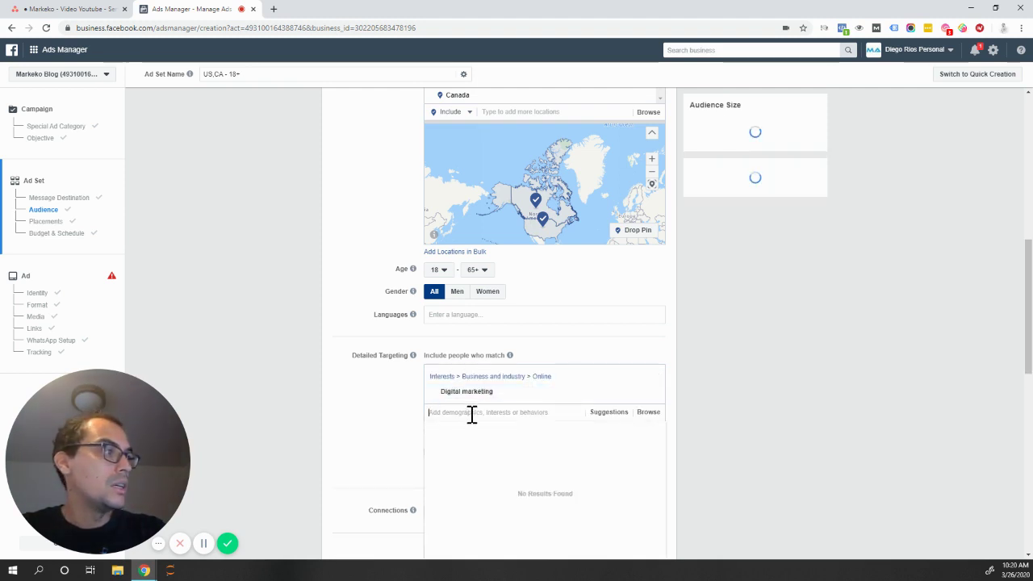
text(whatsapp)
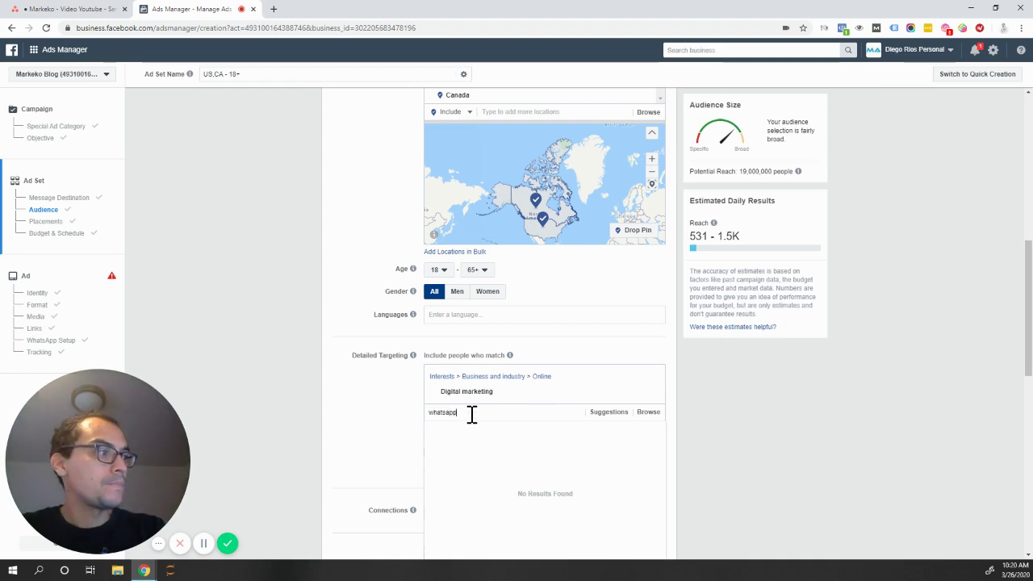
click(490, 431)
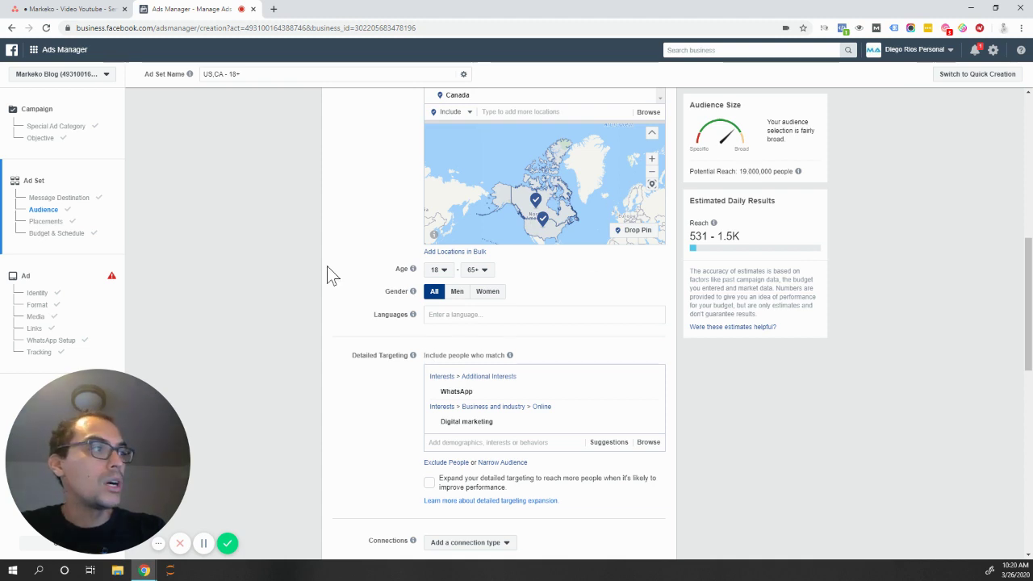
scroll(329, 273, up, 3)
scroll(327, 274, up, 1)
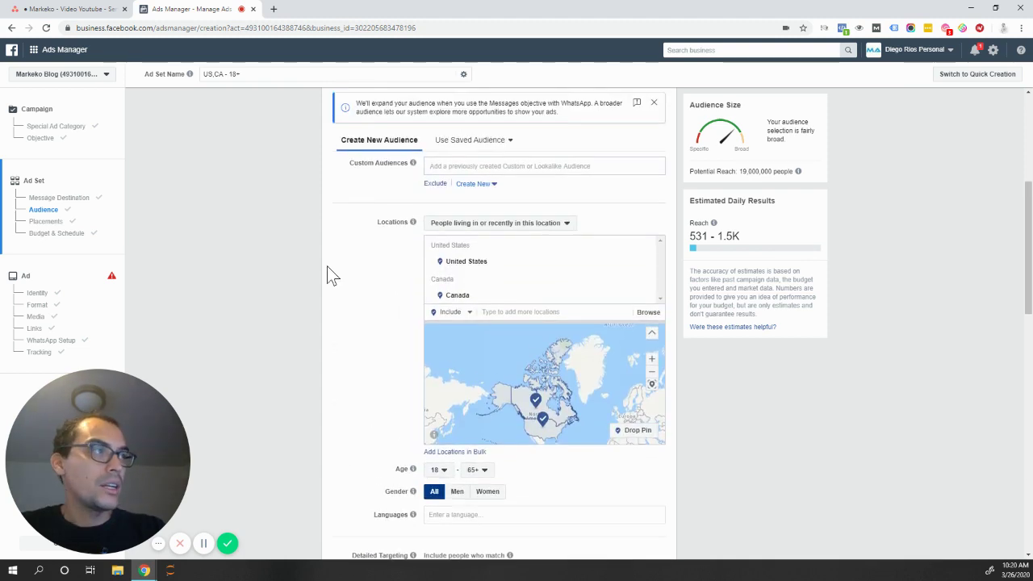
scroll(327, 275, down, 3)
scroll(289, 296, down, 2)
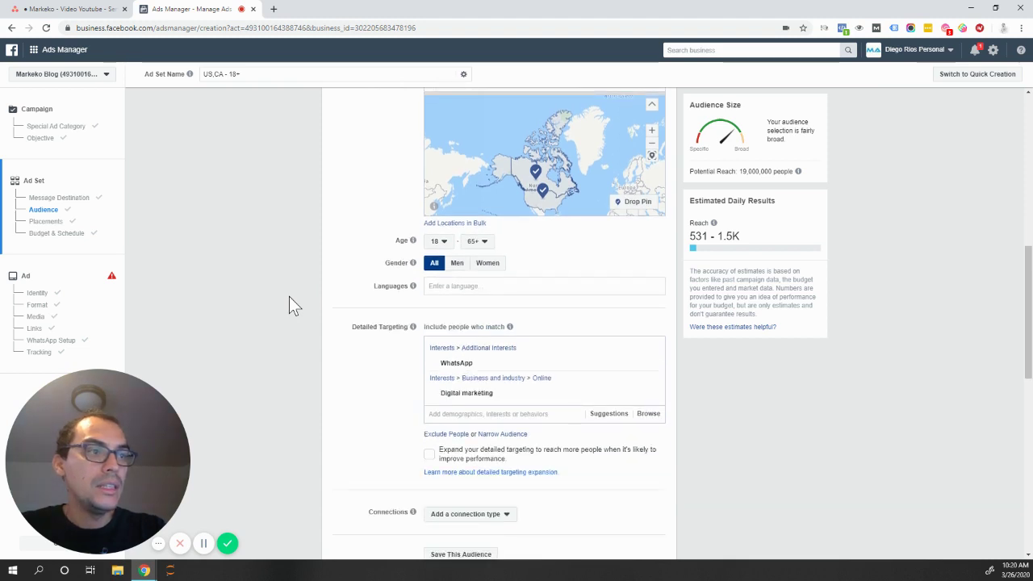
scroll(301, 280, up, 6)
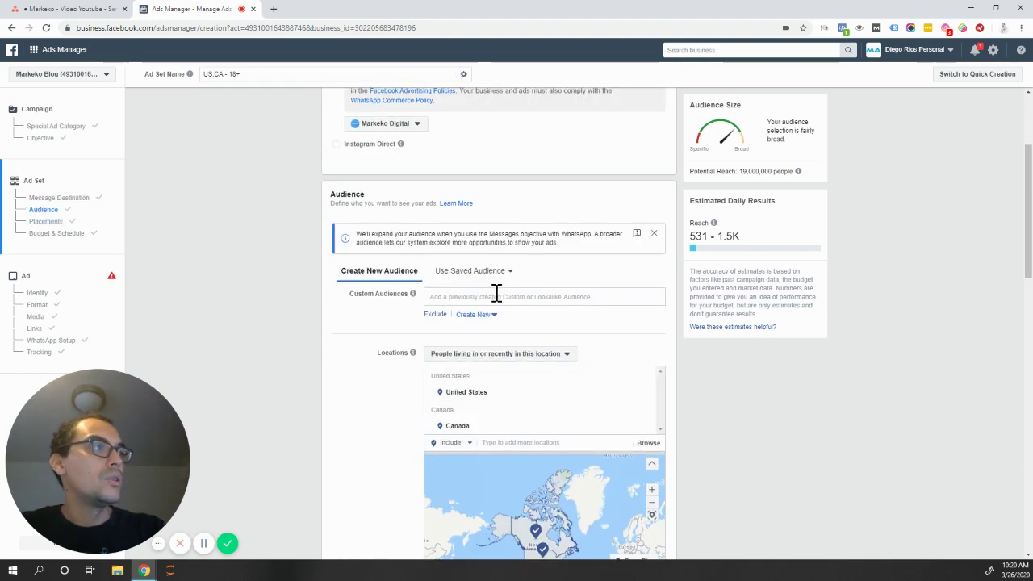
click(497, 295)
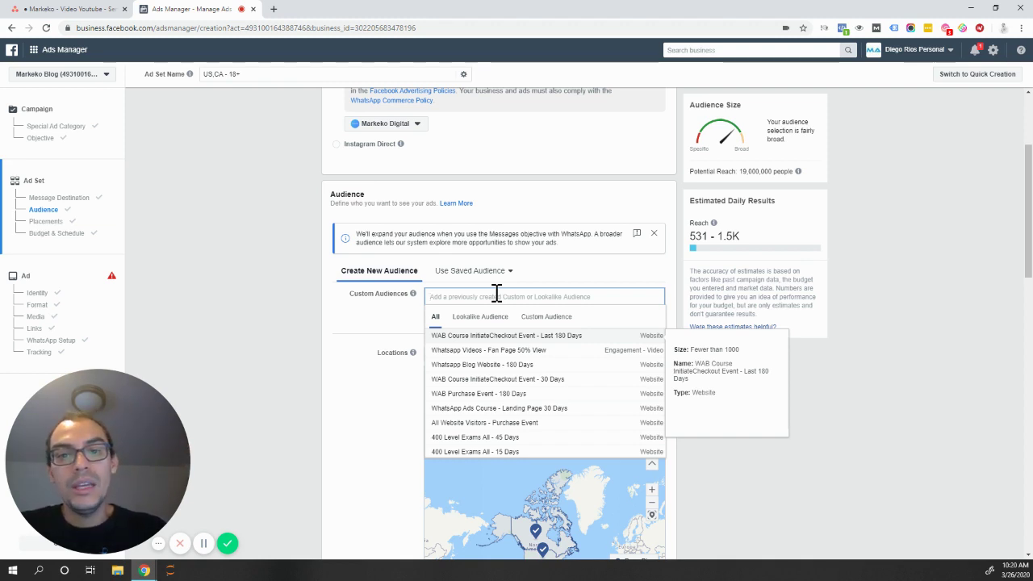
click(298, 344)
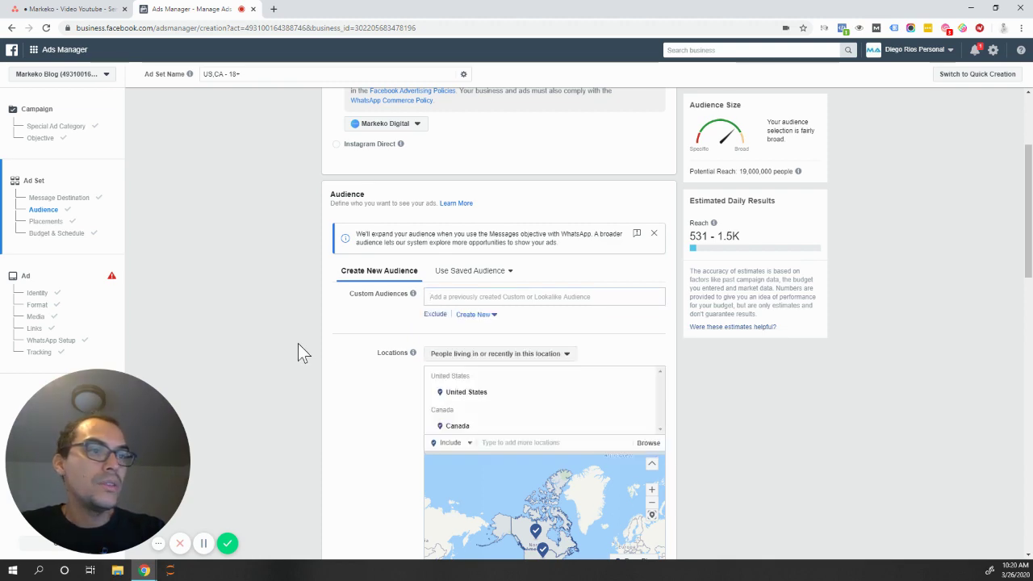
scroll(270, 352, down, 8)
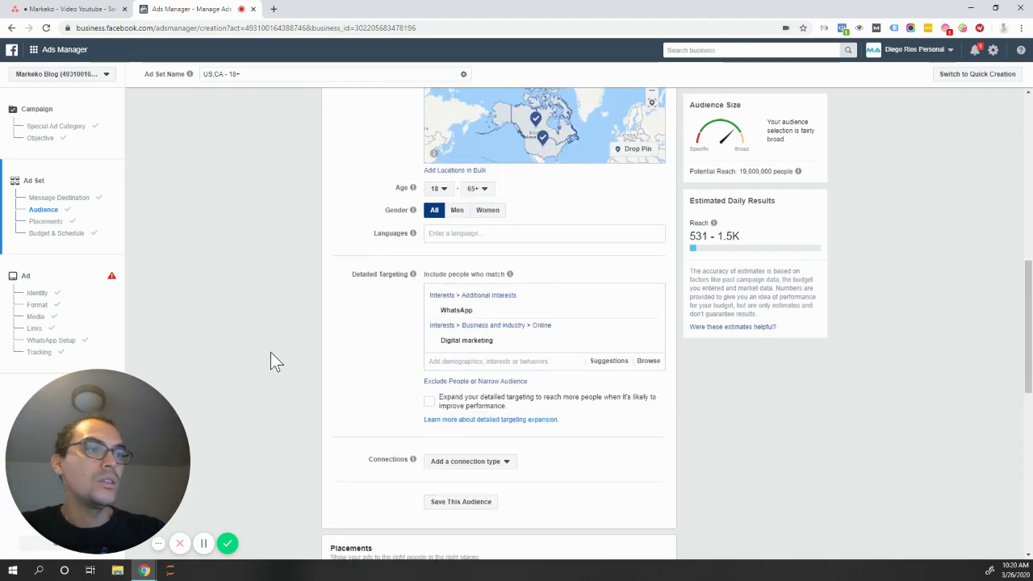
scroll(270, 352, down, 3)
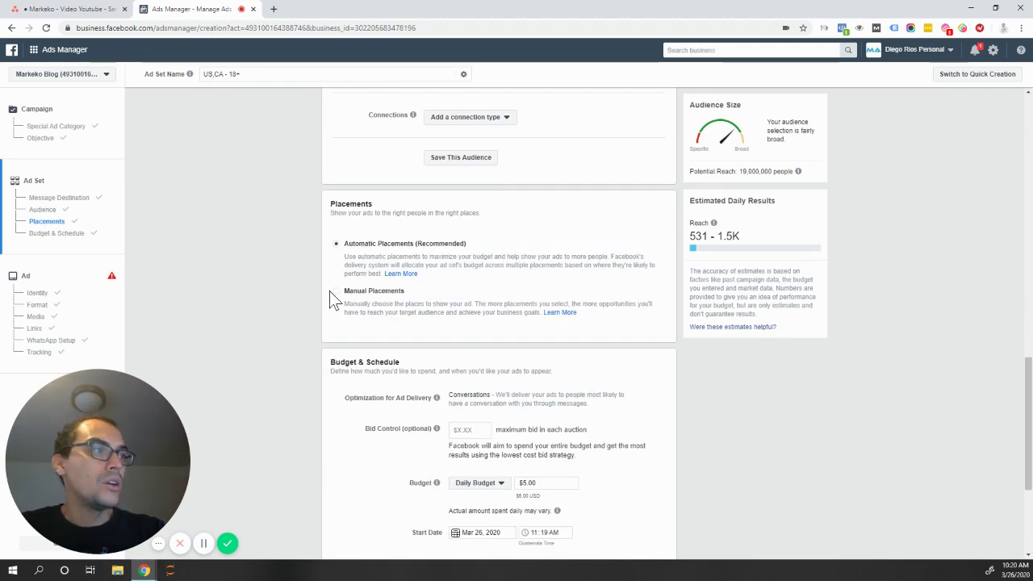
- Switch to Manual Placements and review the Facebook and Instagram placement lists
click(336, 296)
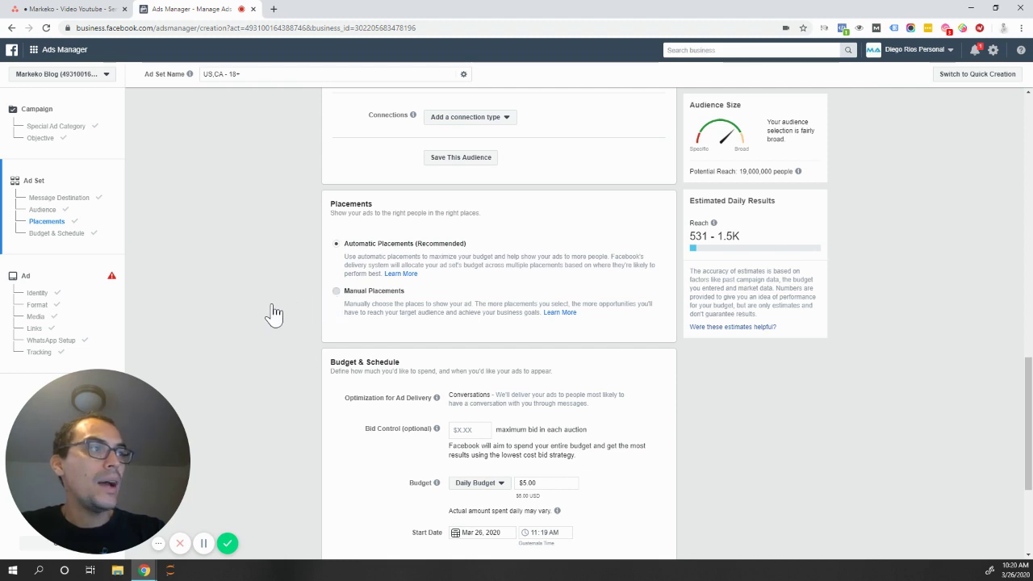
scroll(274, 313, down, 3)
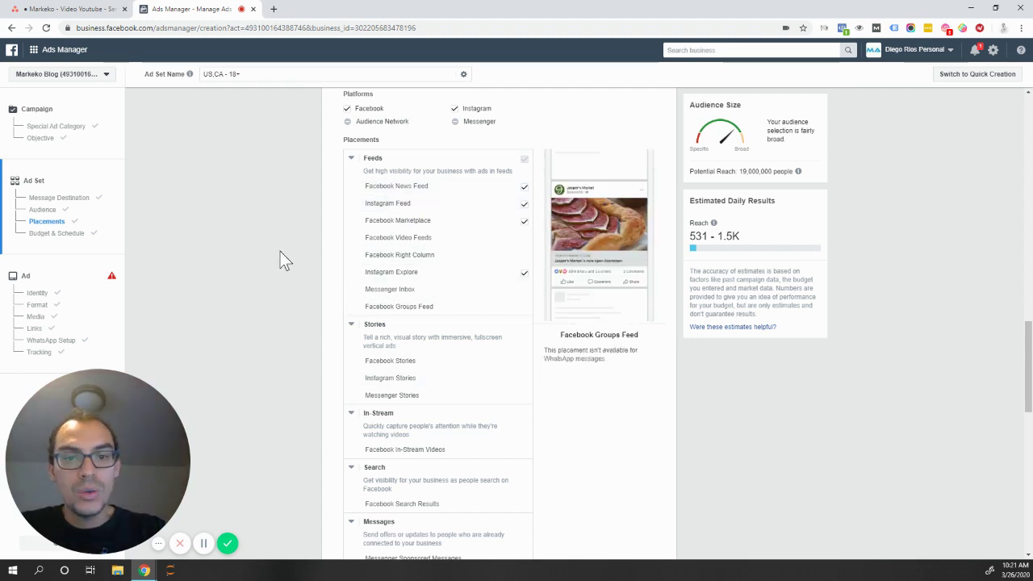
scroll(281, 253, down, 5)
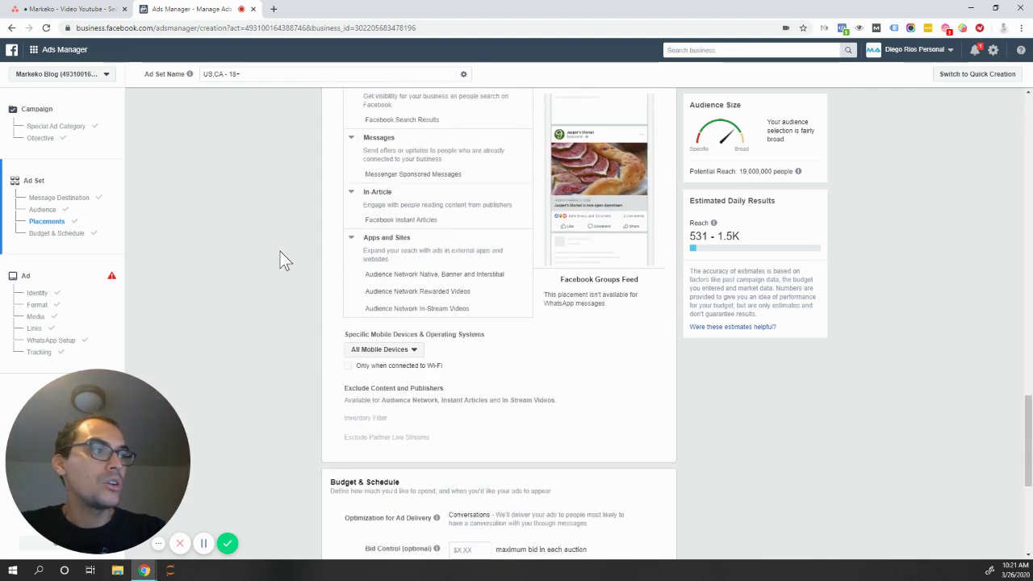
scroll(280, 251, down, 2)
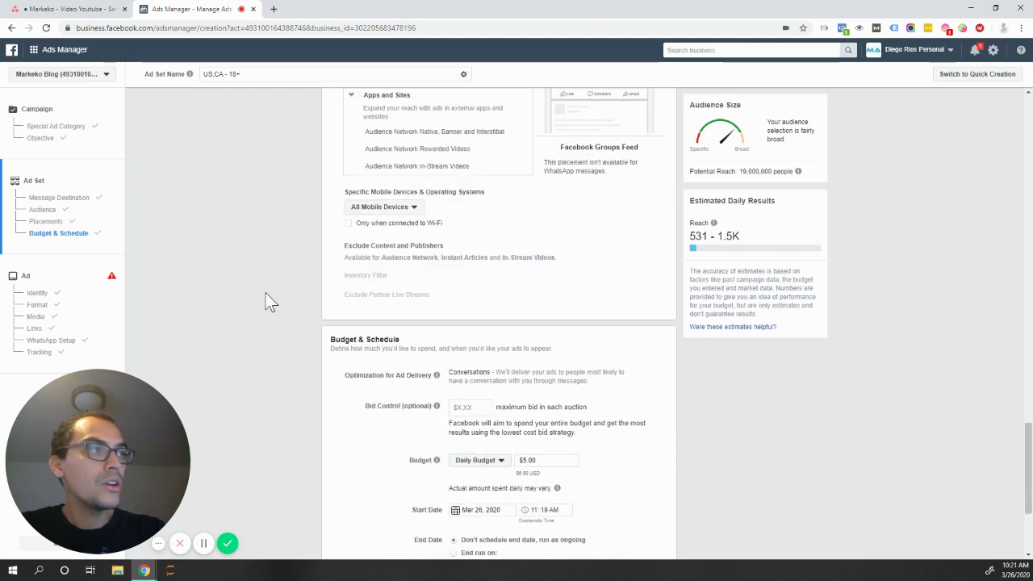
scroll(254, 307, down, 1)
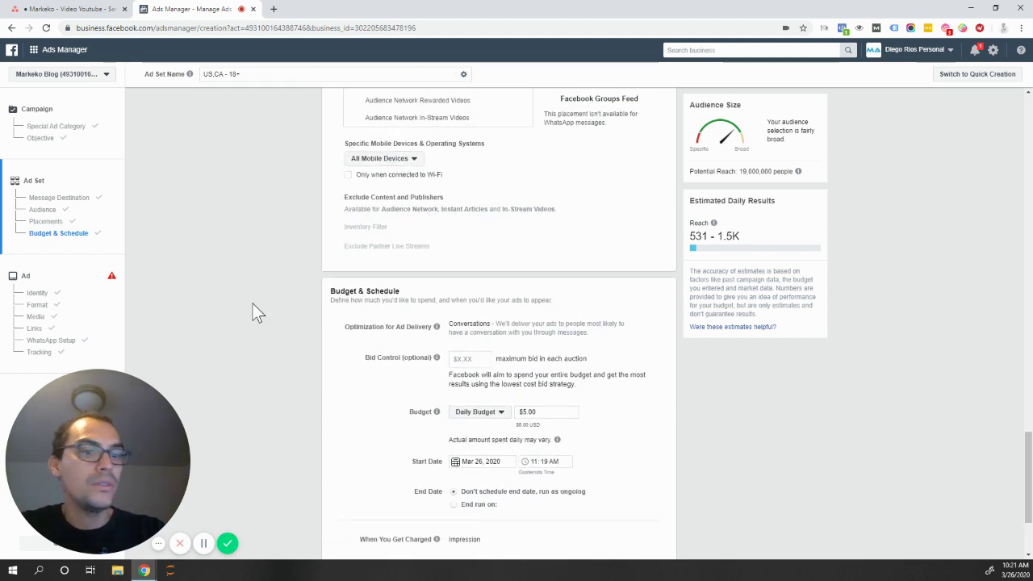
scroll(253, 303, down, 3)
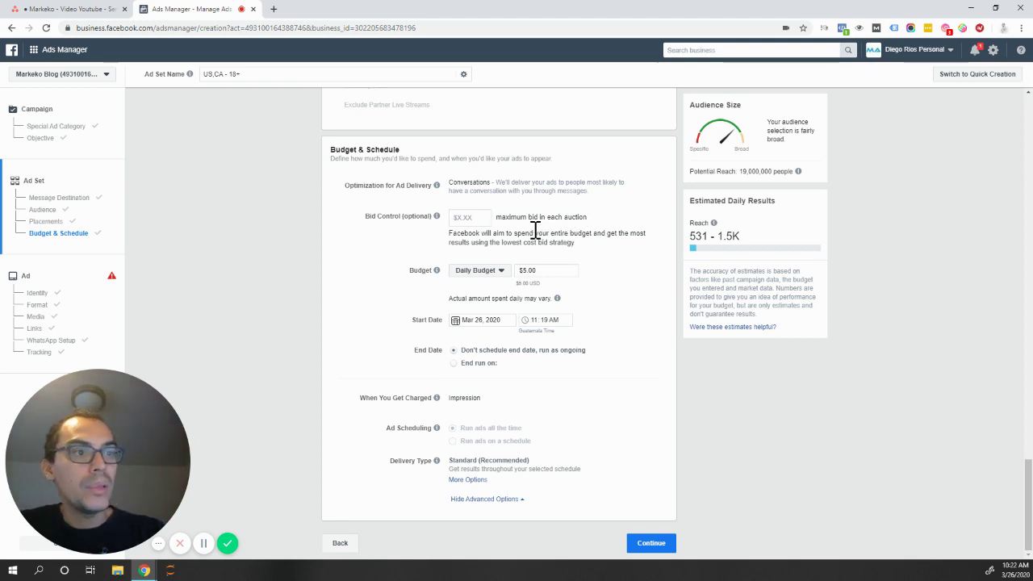
- Change the budget to a $100.00 lifetime budget ending Apr 26, 2020
click(476, 271)
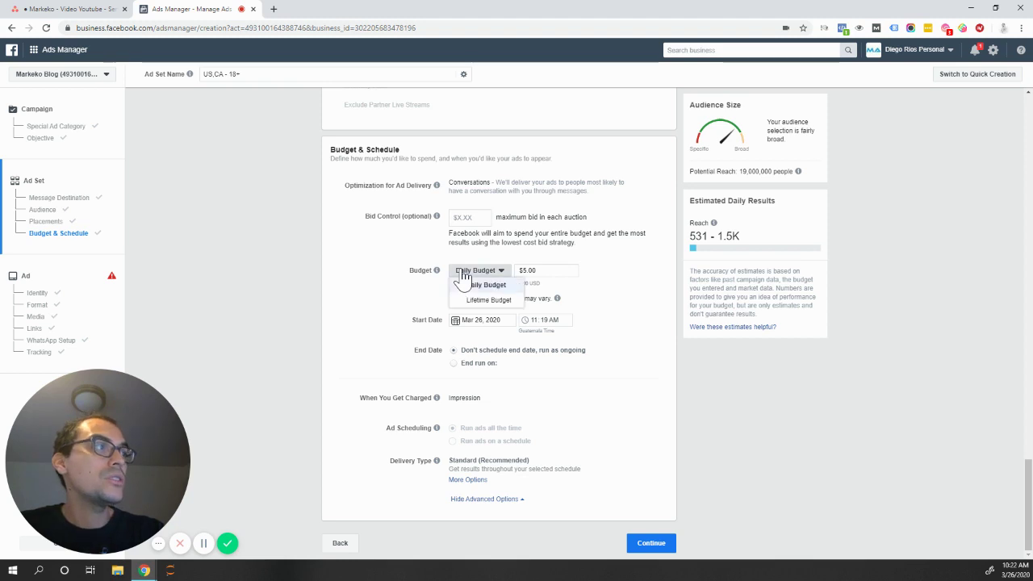
click(541, 272)
text(10)
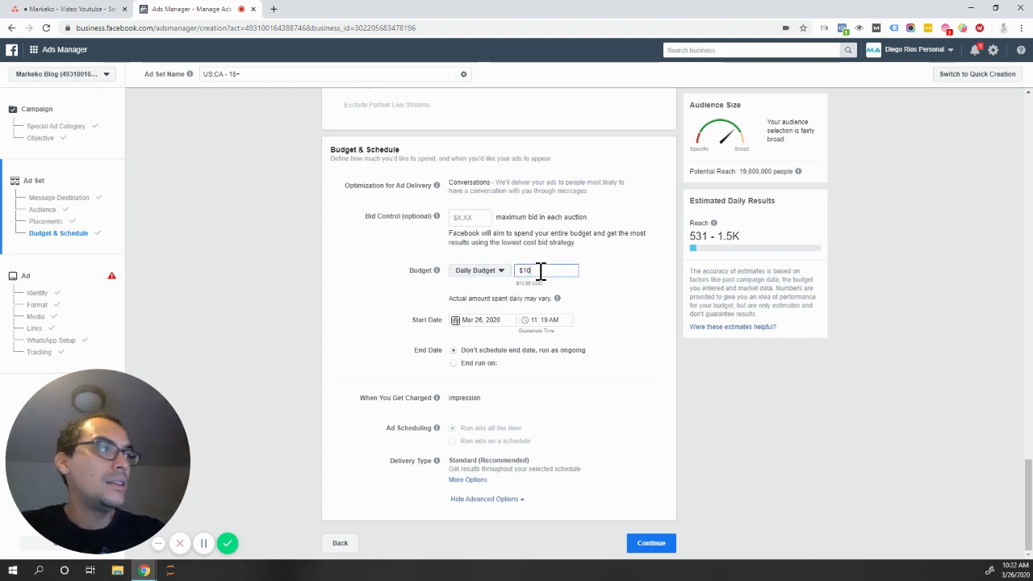
click(474, 273)
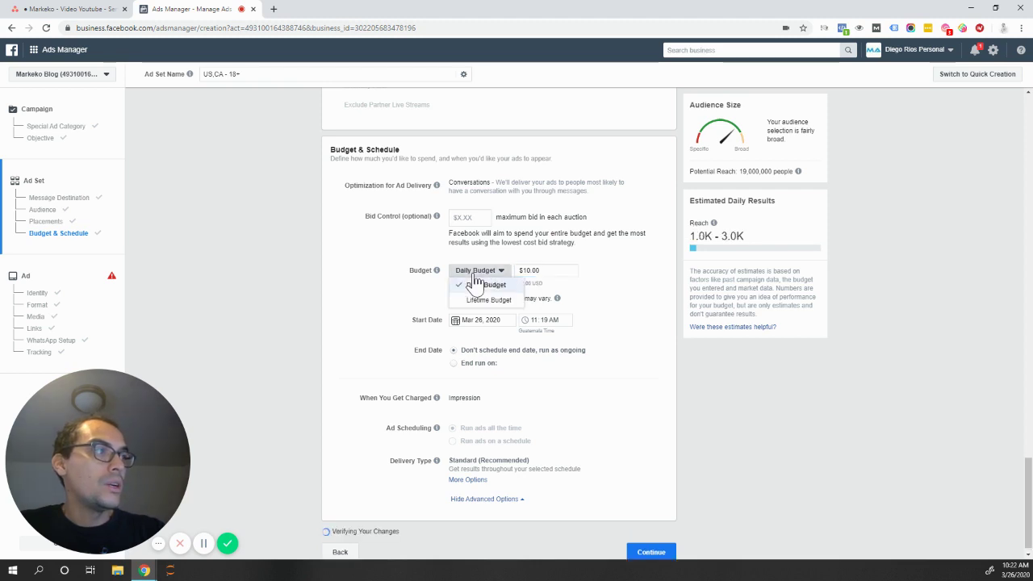
click(501, 302)
click(560, 270)
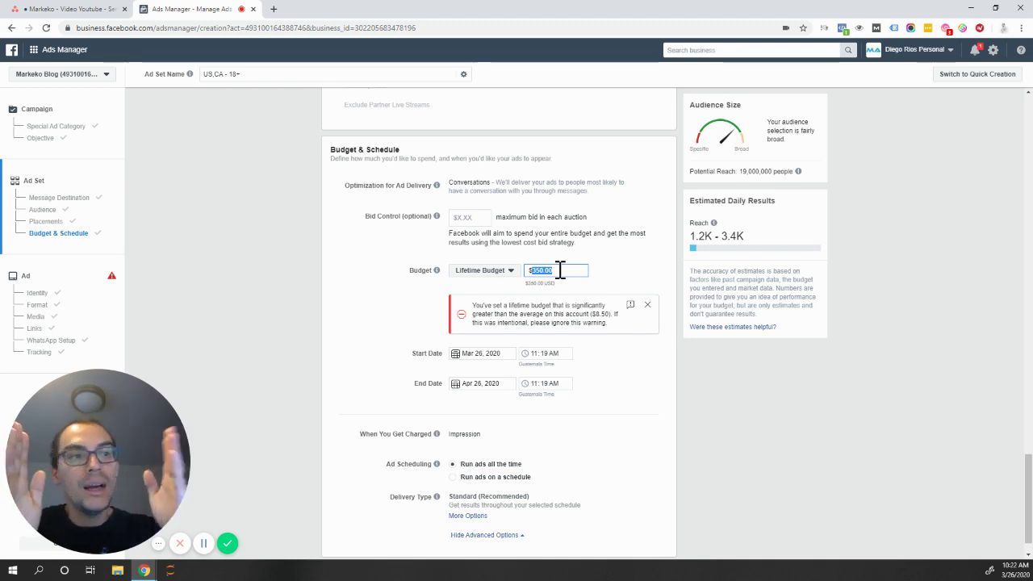
text(100)
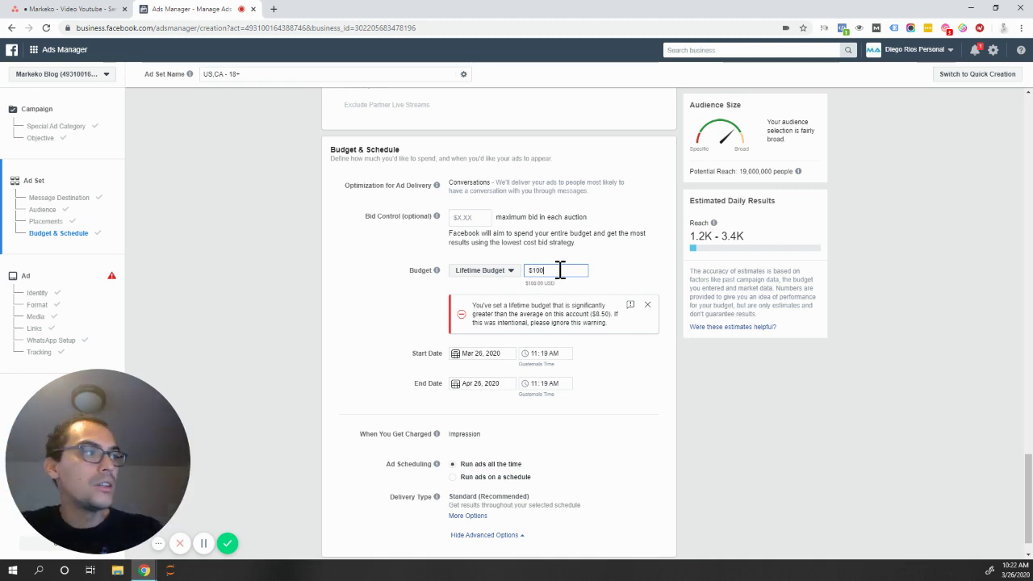
click(355, 286)
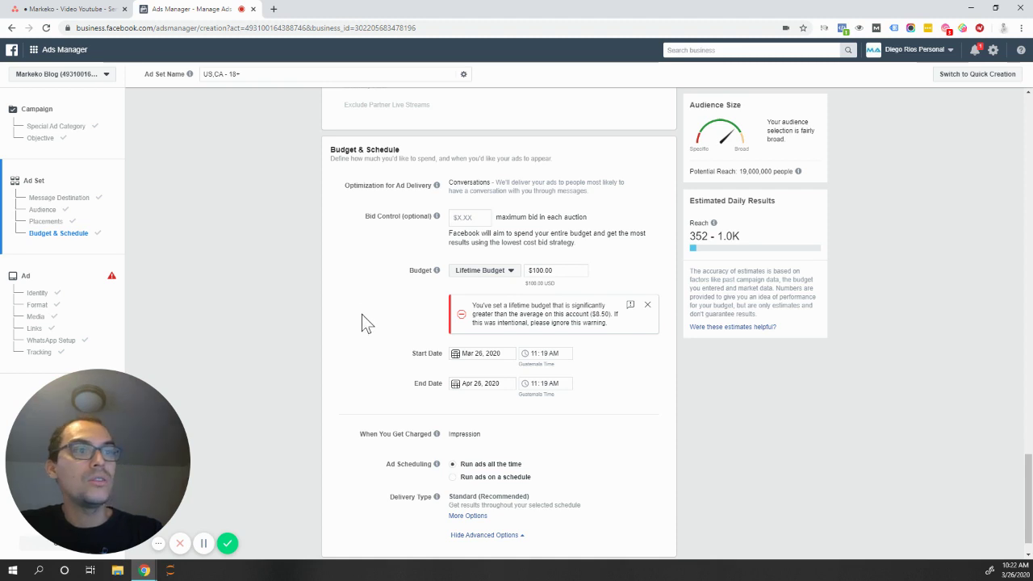
- Keep the ads running all the time instead of on a schedule, and continue to the ad
scroll(363, 317, down, 1)
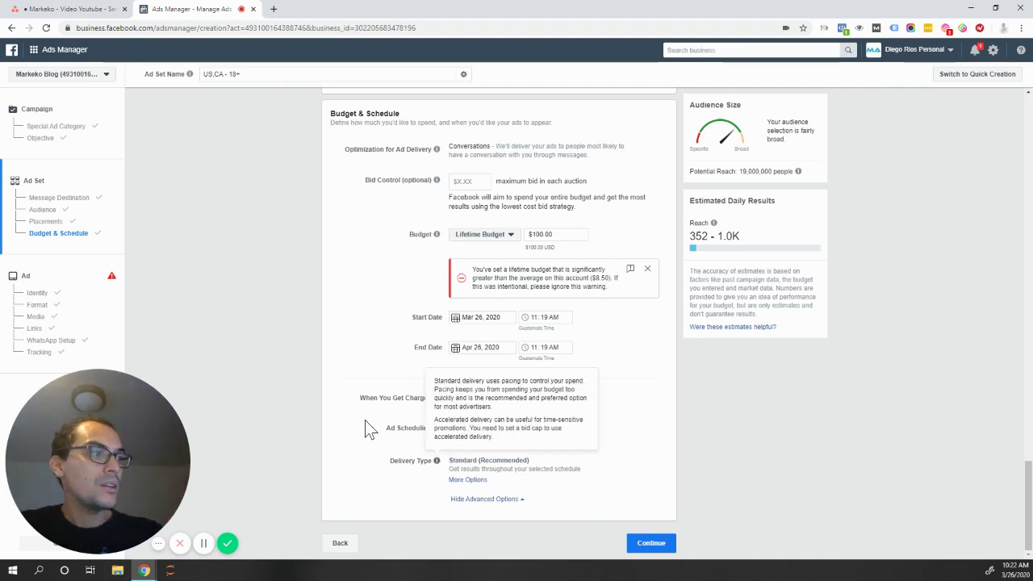
click(453, 441)
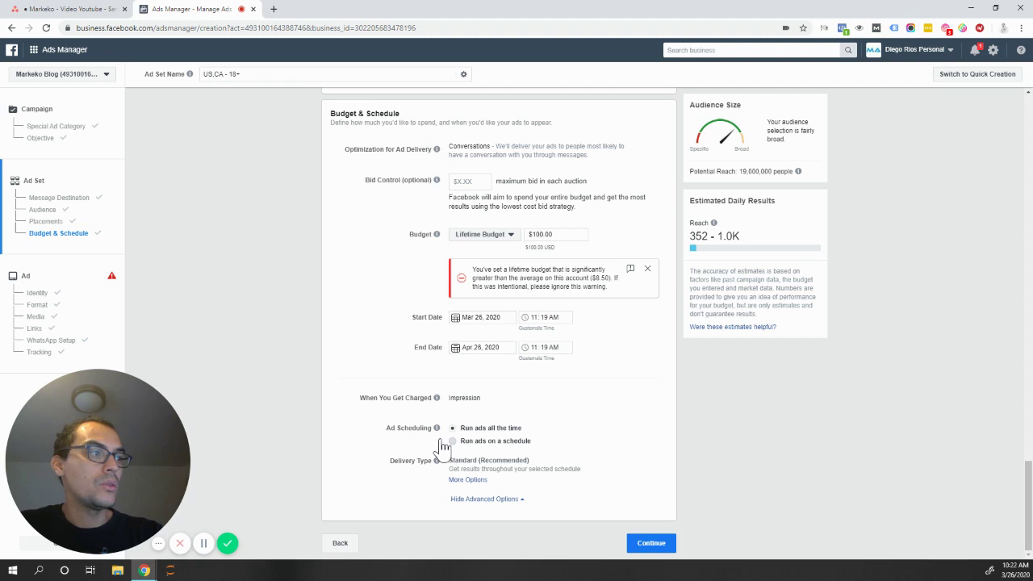
scroll(395, 424, down, 2)
scroll(397, 422, down, 2)
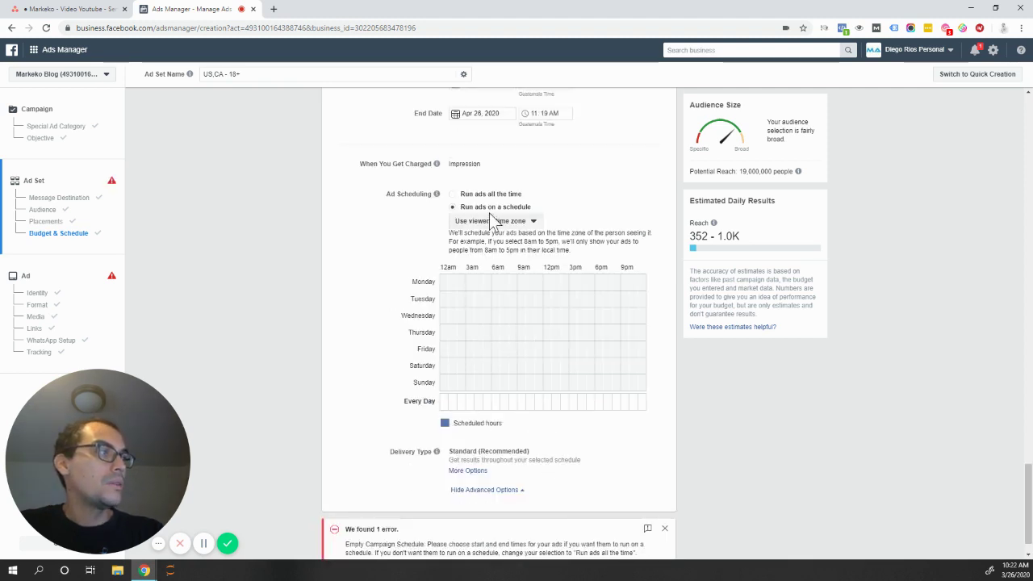
click(455, 195)
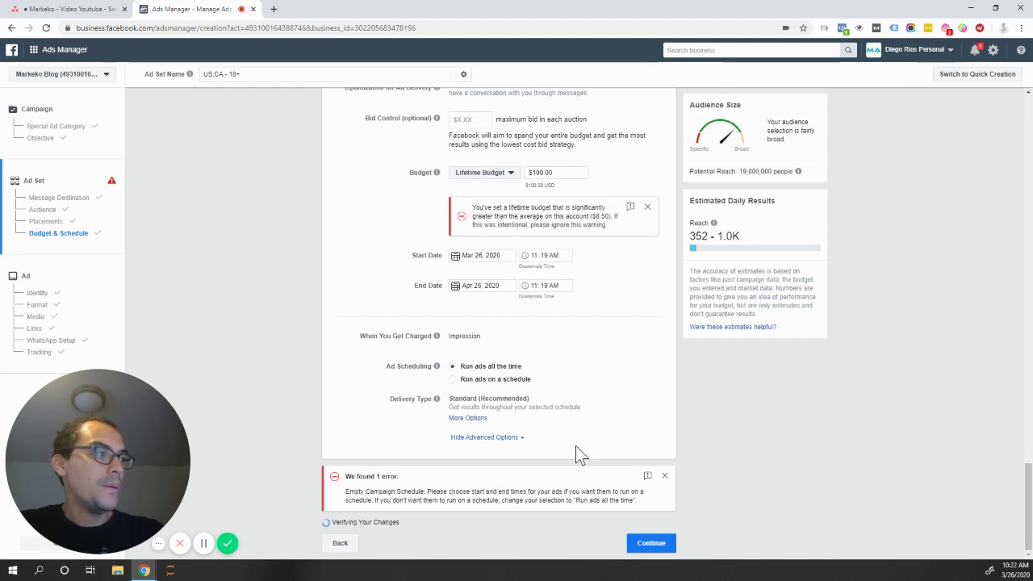
click(651, 544)
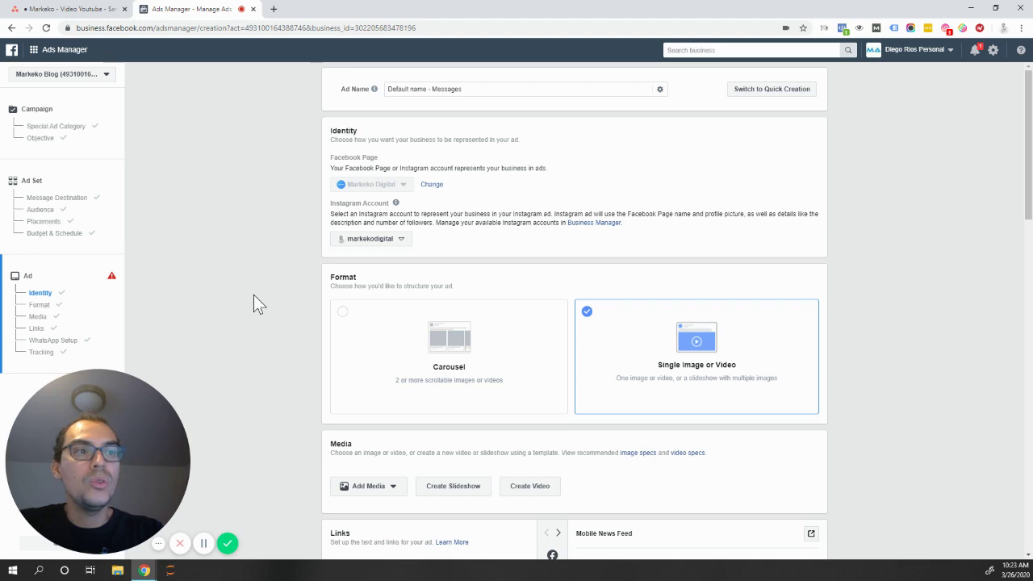
- Bring up the Add Media options in the single image or video ad's Media section
scroll(253, 294, down, 1)
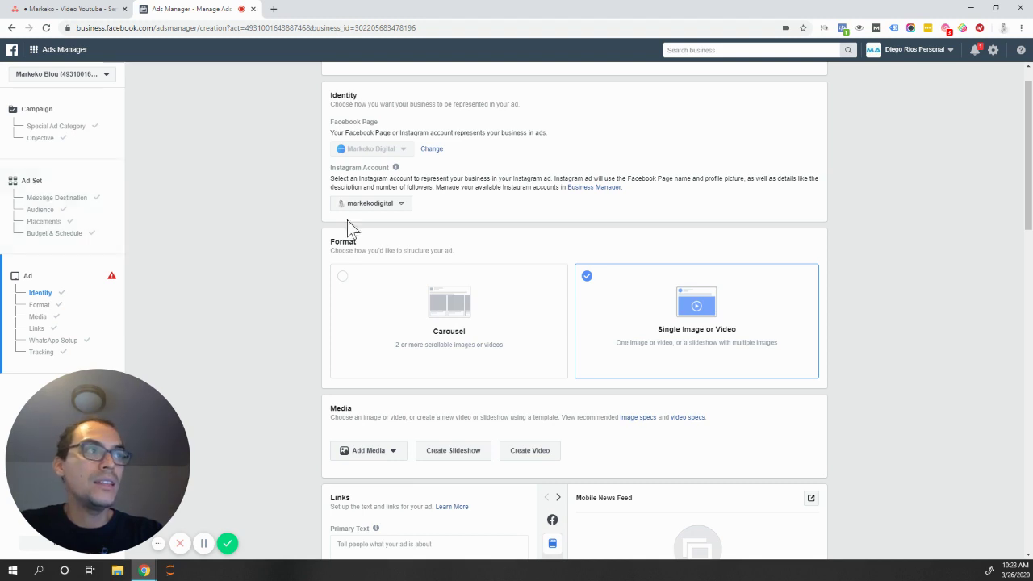
scroll(187, 230, down, 3)
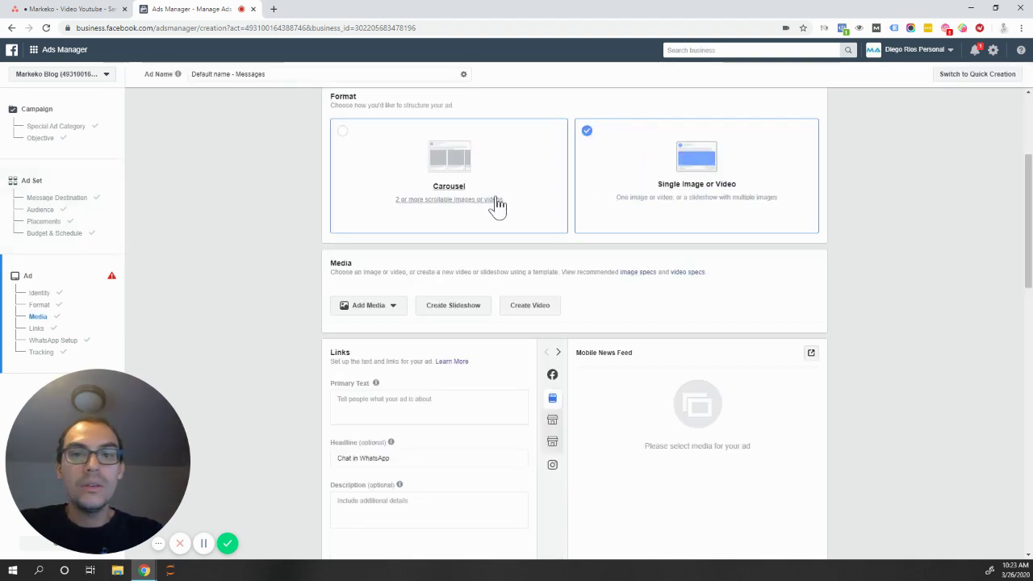
scroll(289, 289, down, 1)
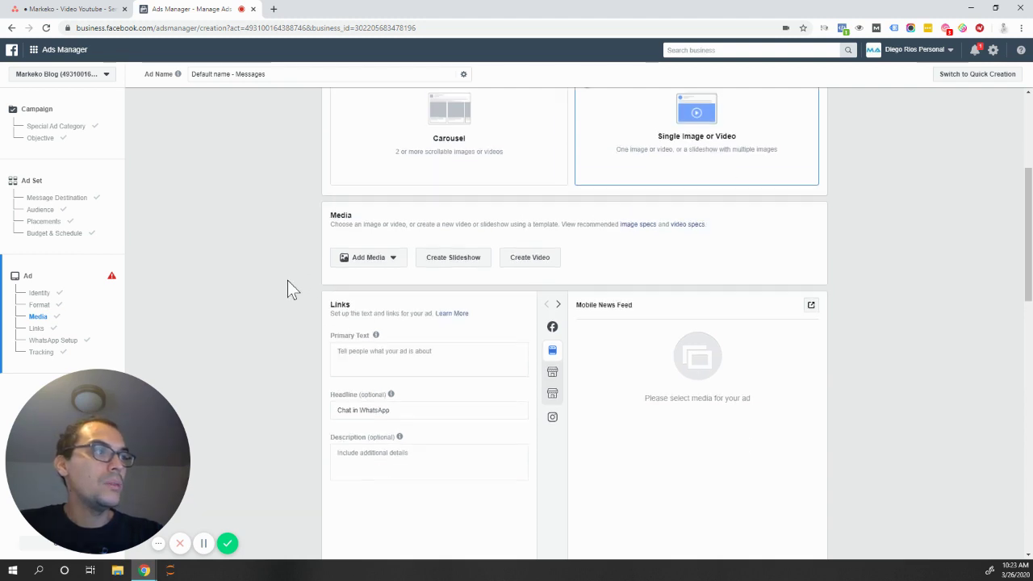
click(376, 250)
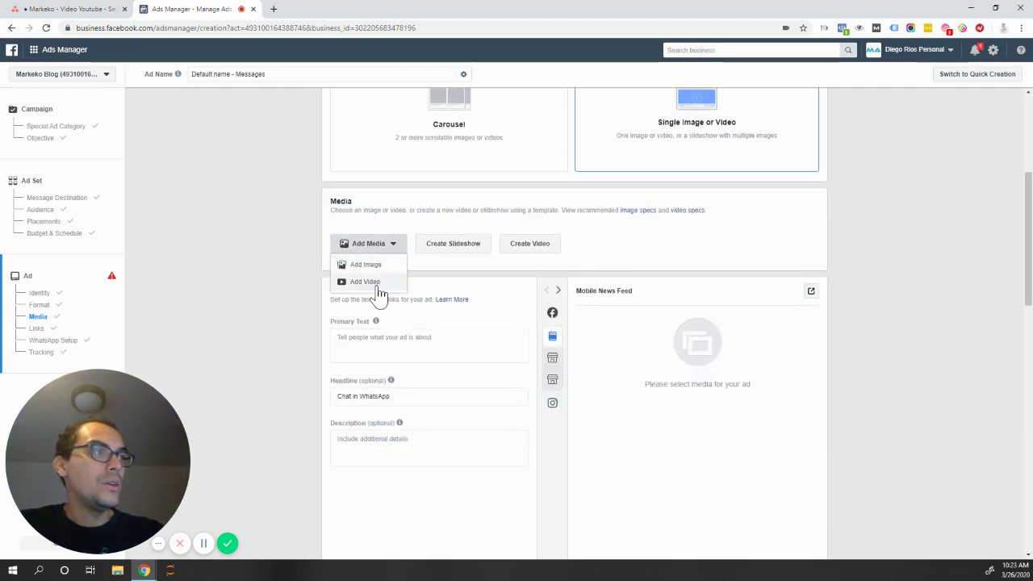
- Add Video1b_FB.mp4 as the ad's video
click(378, 284)
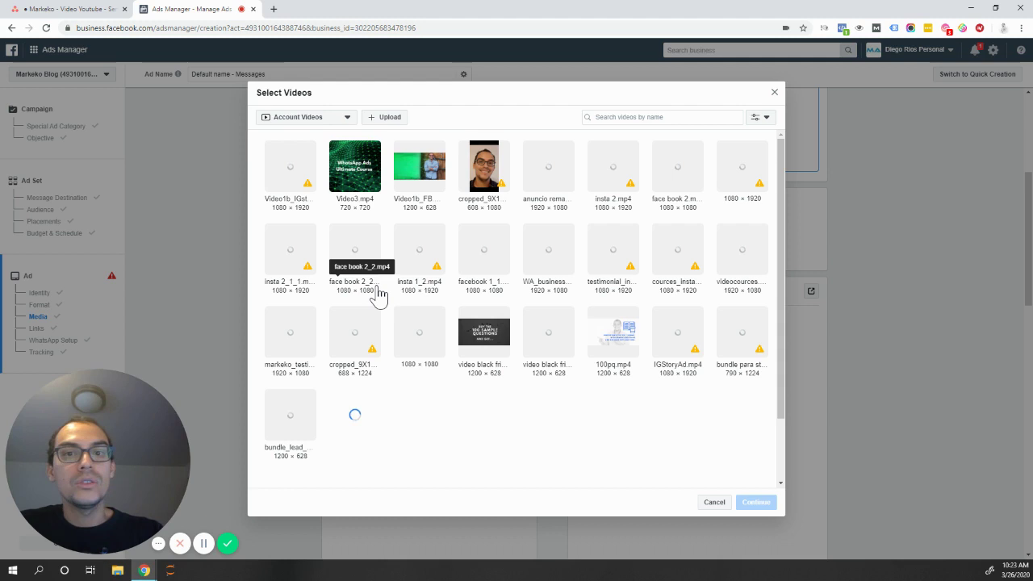
click(433, 173)
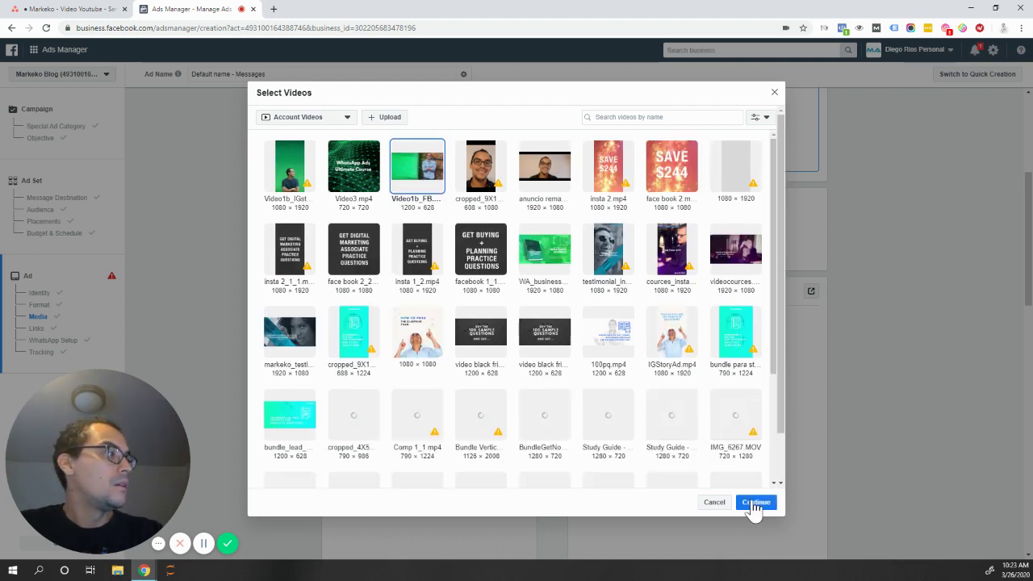
click(755, 502)
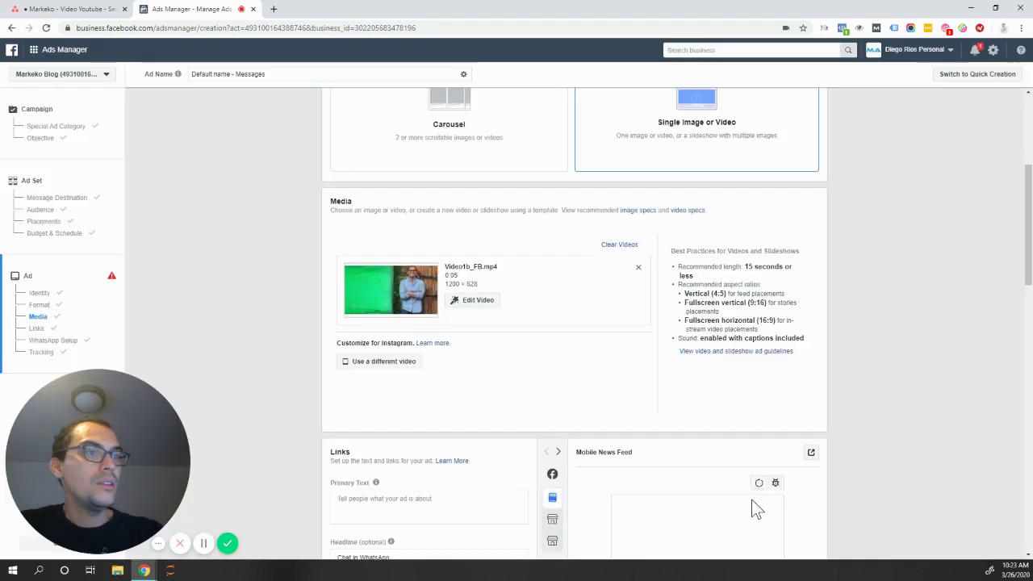
- Use Video3.mp4 as the customized video for Instagram placements
scroll(265, 328, down, 3)
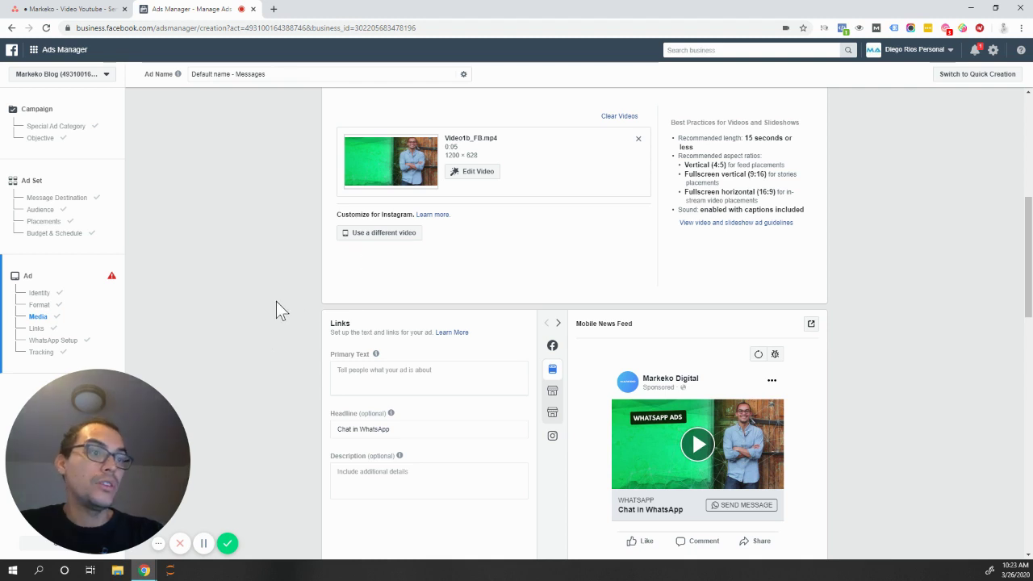
click(384, 236)
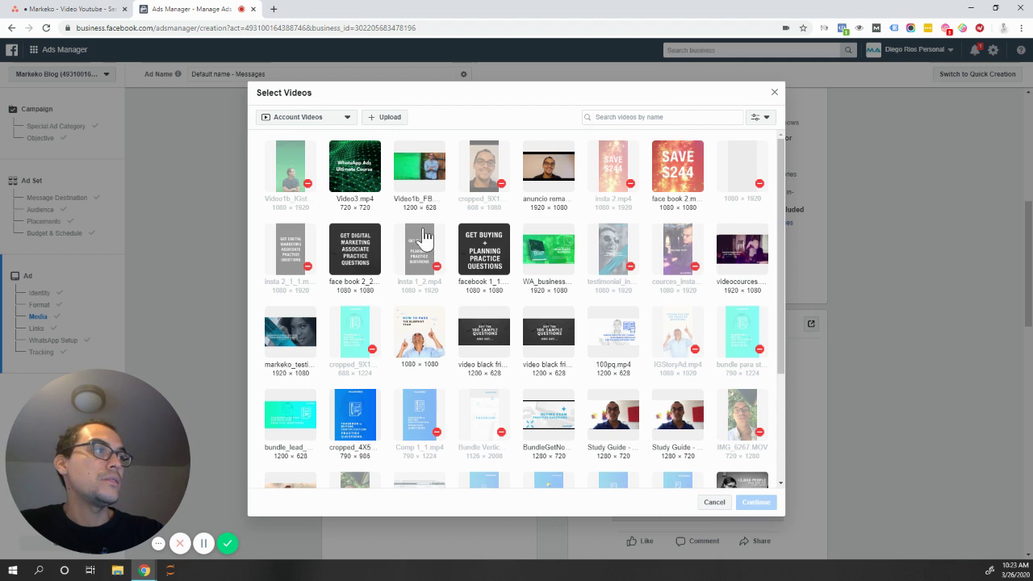
click(362, 177)
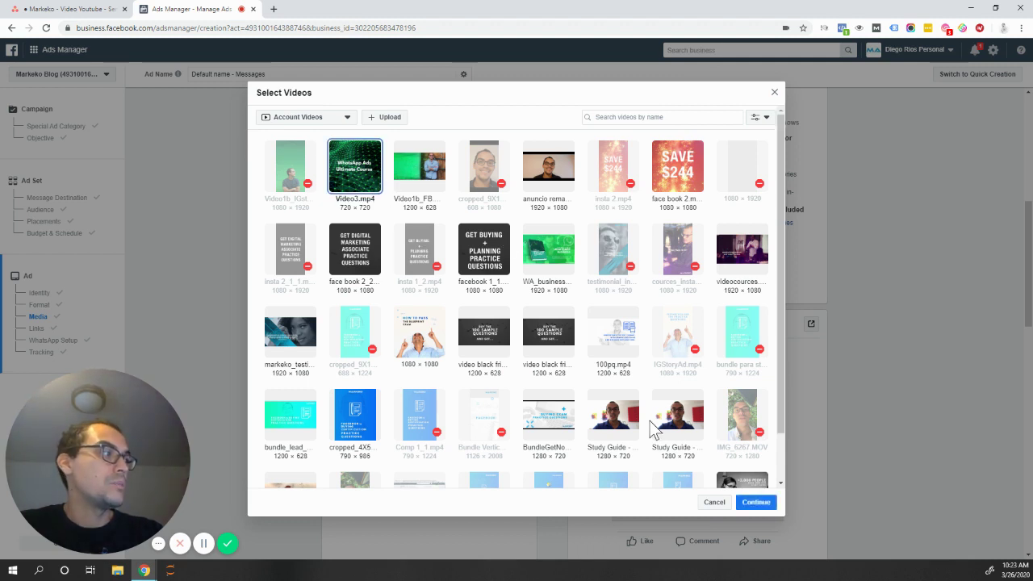
click(757, 503)
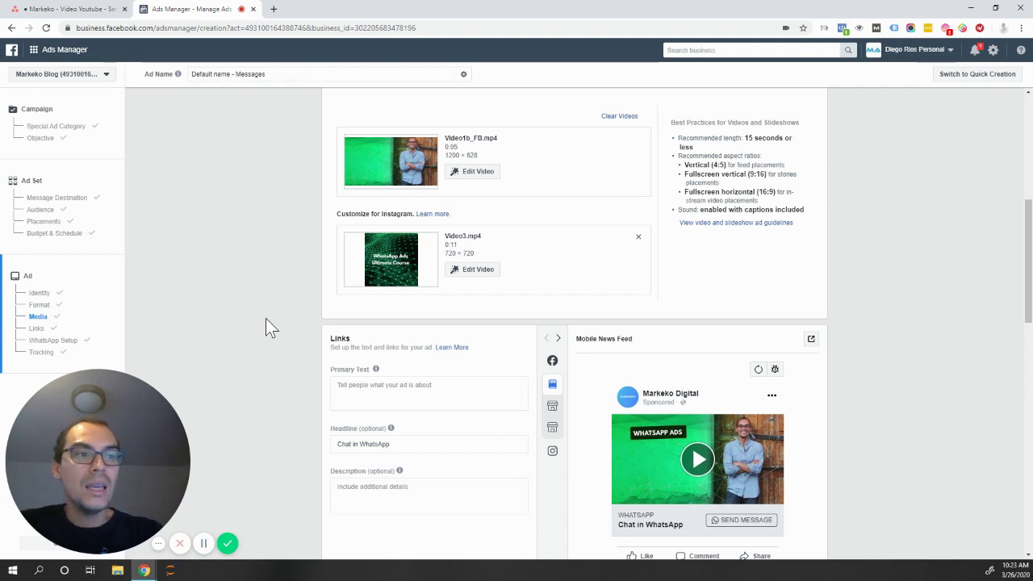
scroll(267, 285, up, 1)
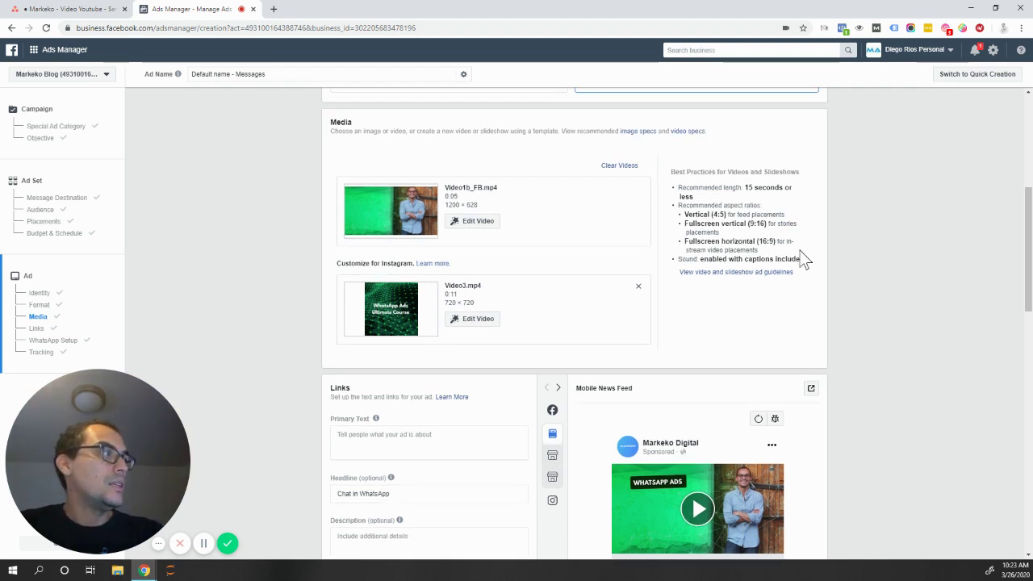
drag(810, 259, 672, 173)
click(750, 192)
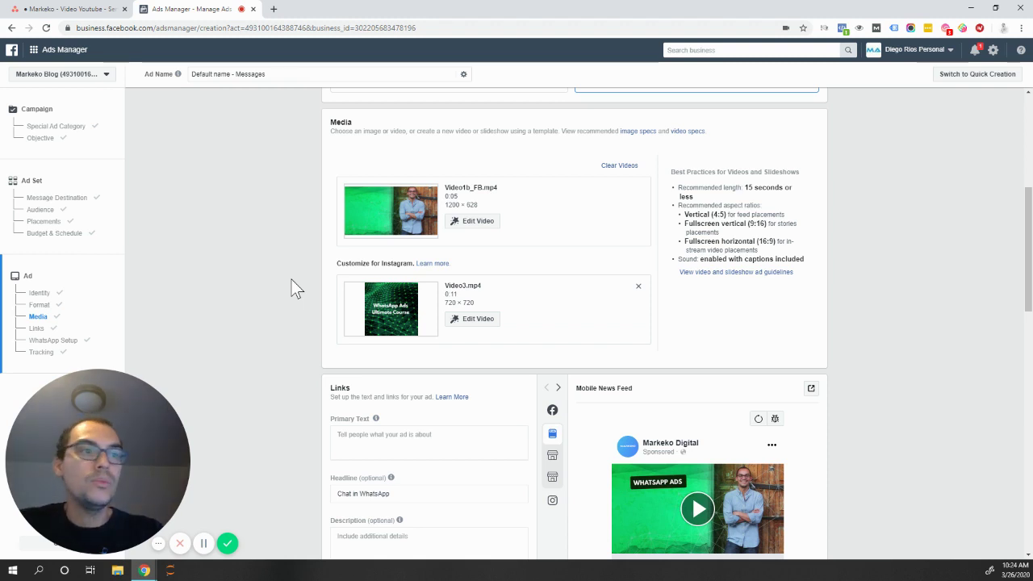
scroll(292, 280, down, 3)
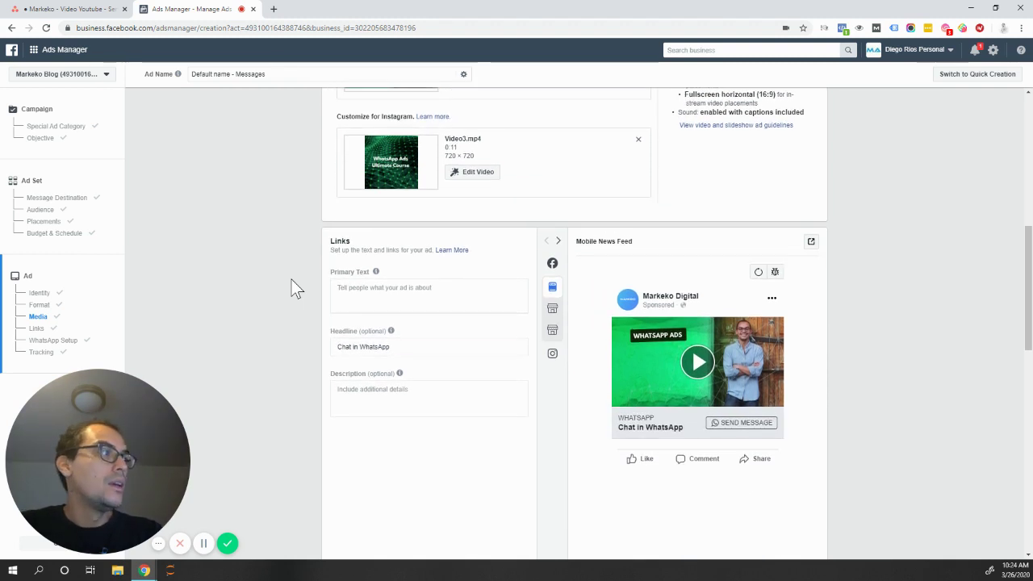
- Replace the headline 'Chat in WhatsApp' with 'Join our Course'
scroll(291, 279, down, 1)
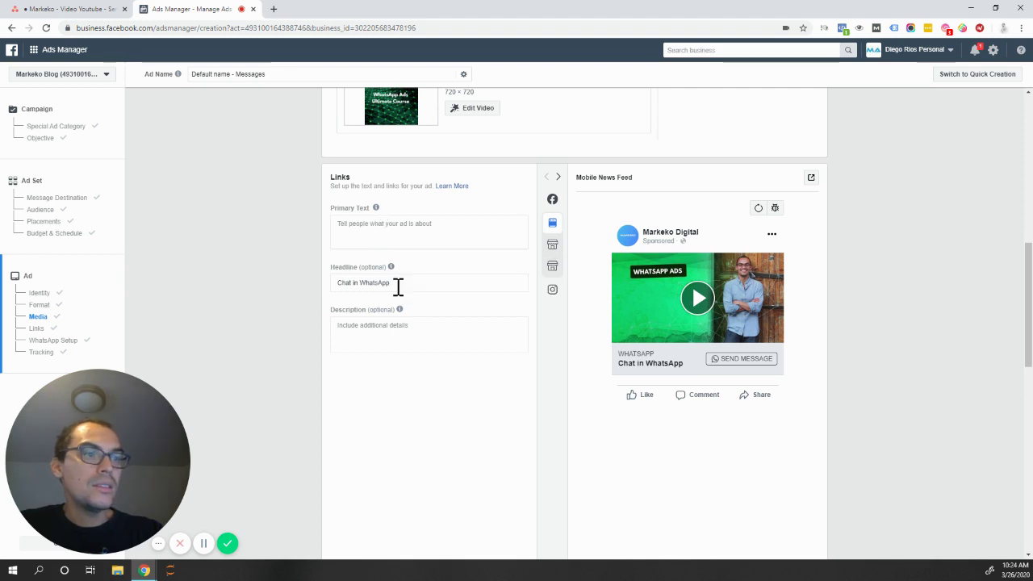
drag(398, 288, 333, 284)
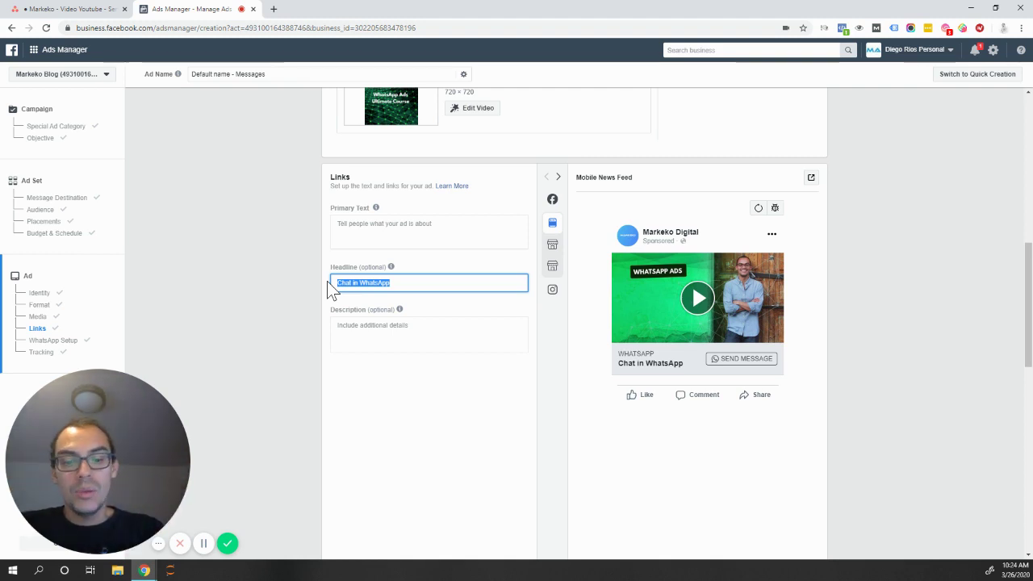
text(Jo)
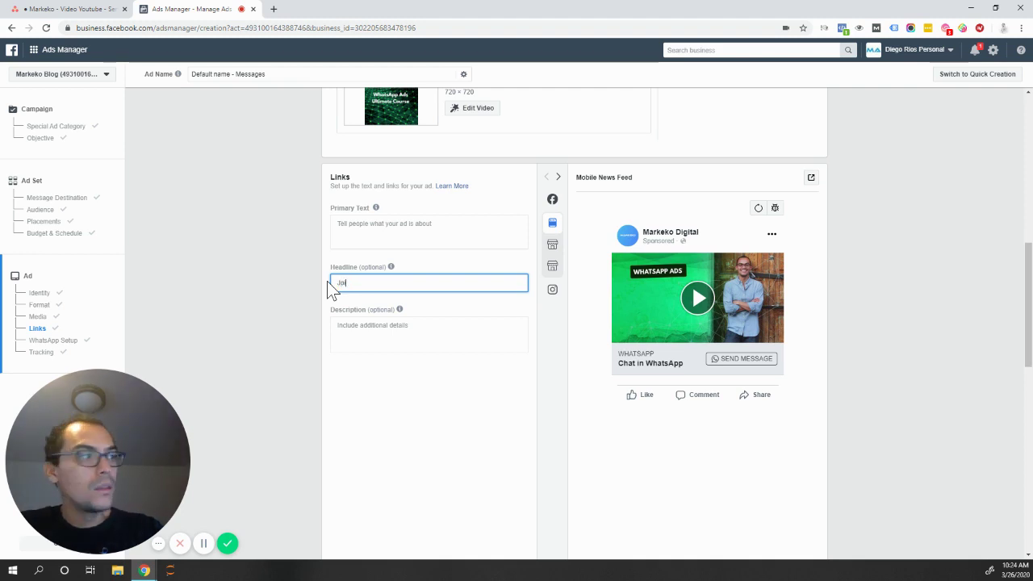
text(in our COurs)
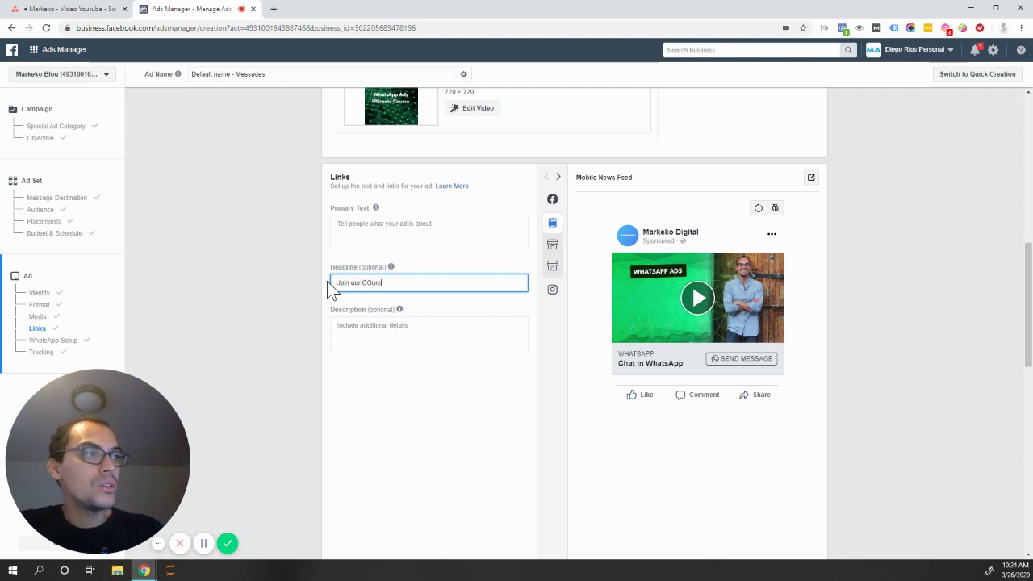
key(BackSpace)
key(BackSpace)
key(BackSpace)
key(BackSpace)
text(ourse)
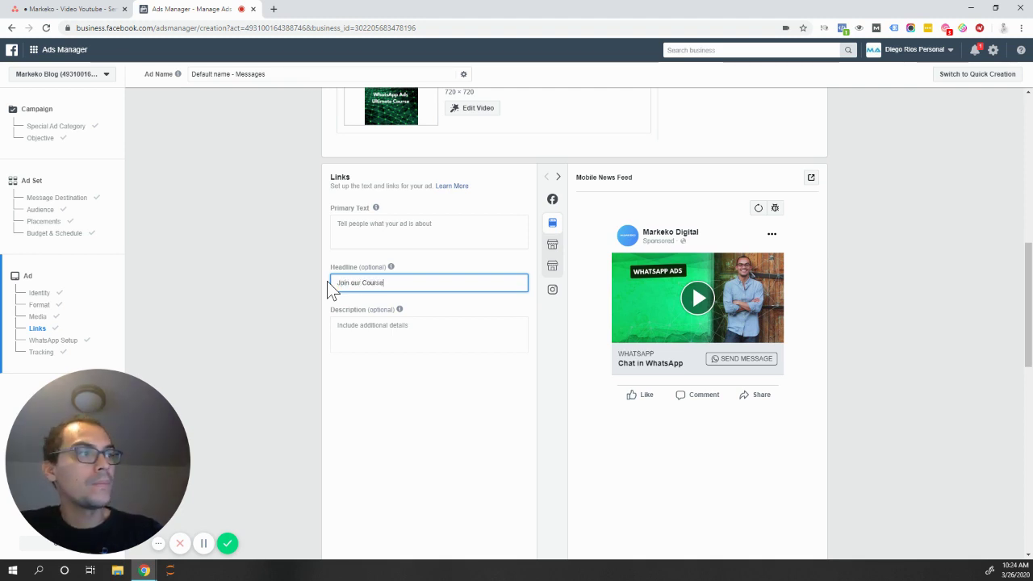
- Enter the primary text 'Hey digital marketers! Join our course'
click(372, 231)
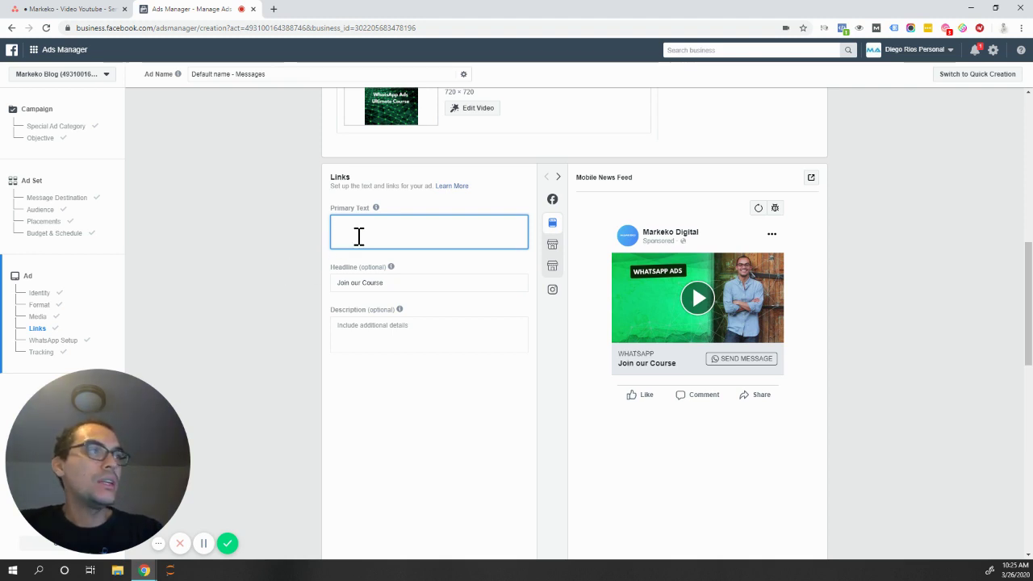
text(Hey)
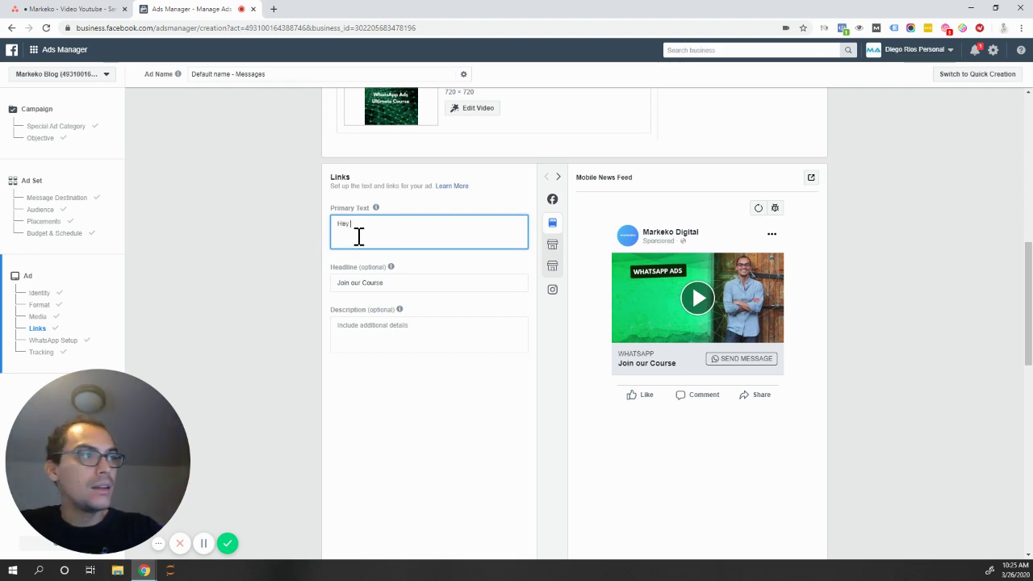
text( digital market)
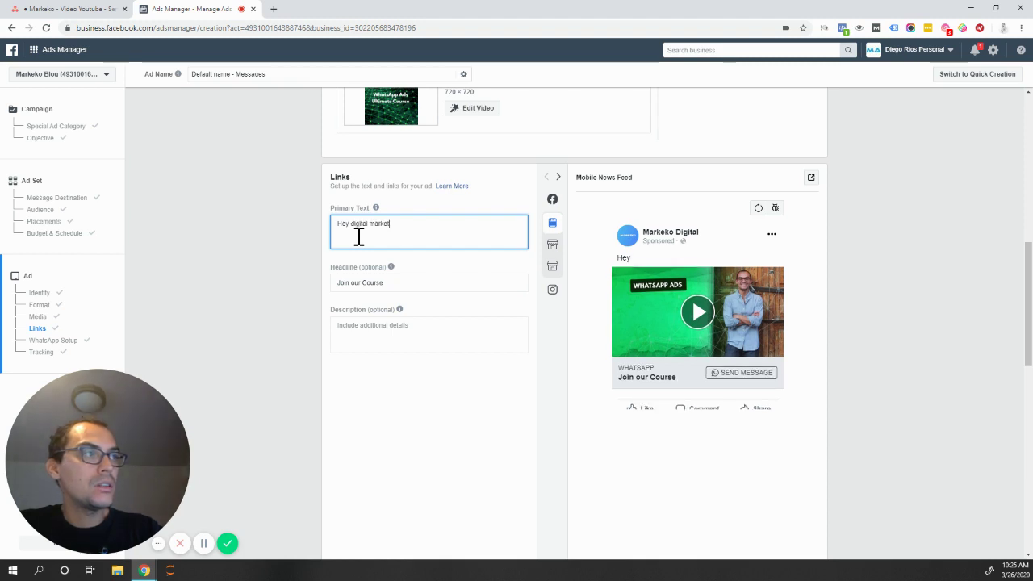
text(ers! Join our course)
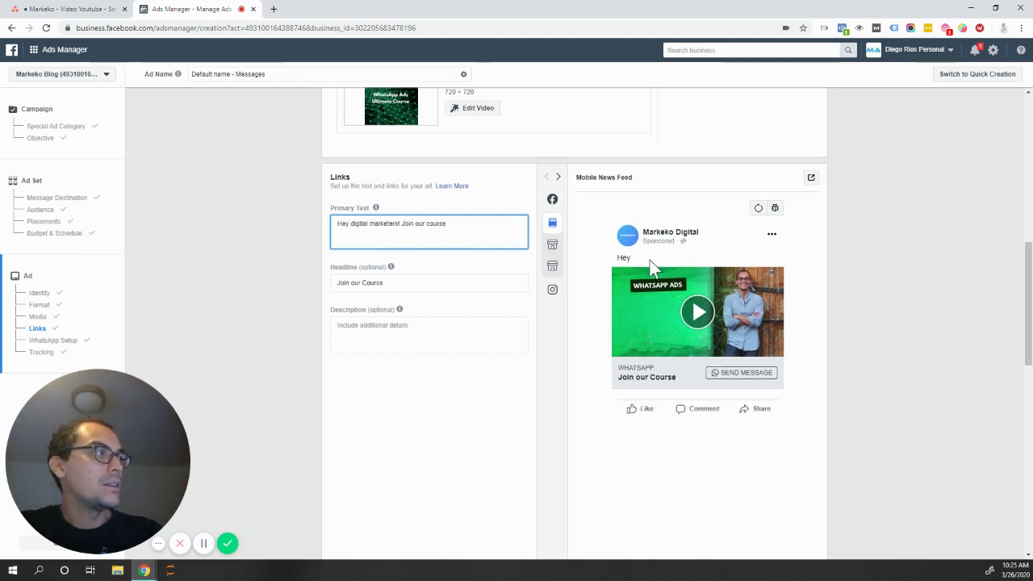
click(508, 271)
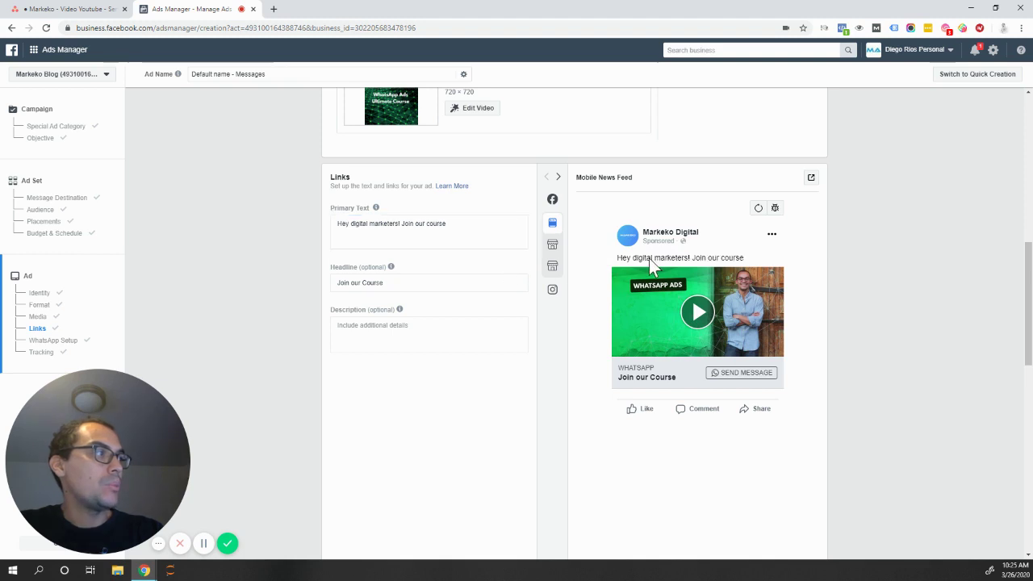
- Enter 'Price Point' as the ad description
click(412, 326)
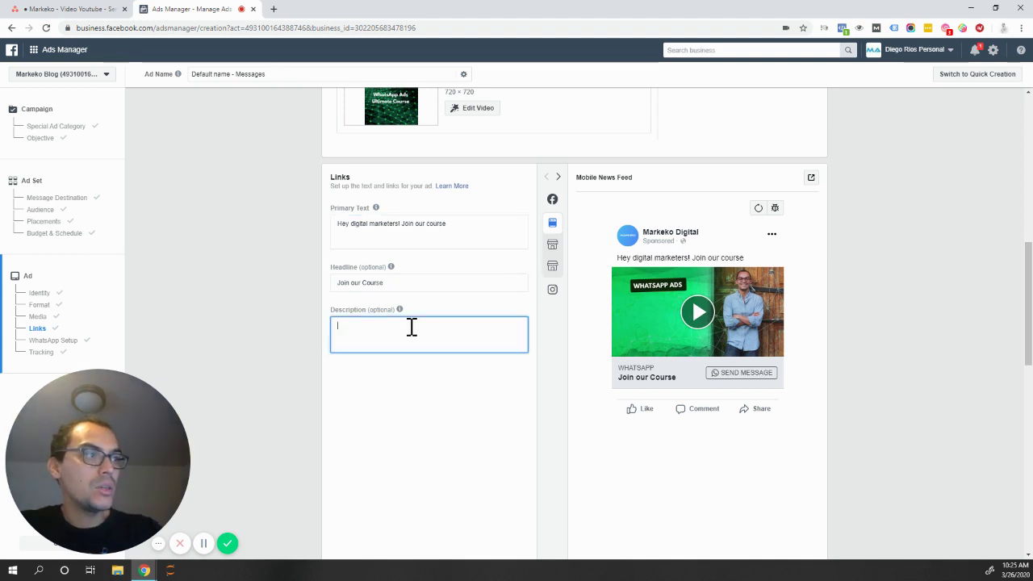
text(Ent)
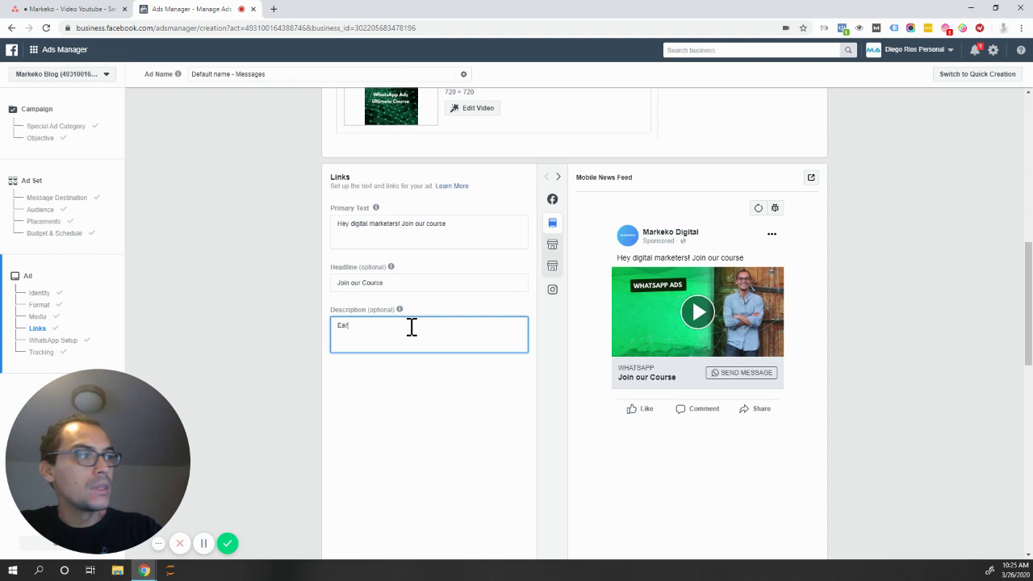
key(BackSpace)
key(BackSpace)
key(BackSpace)
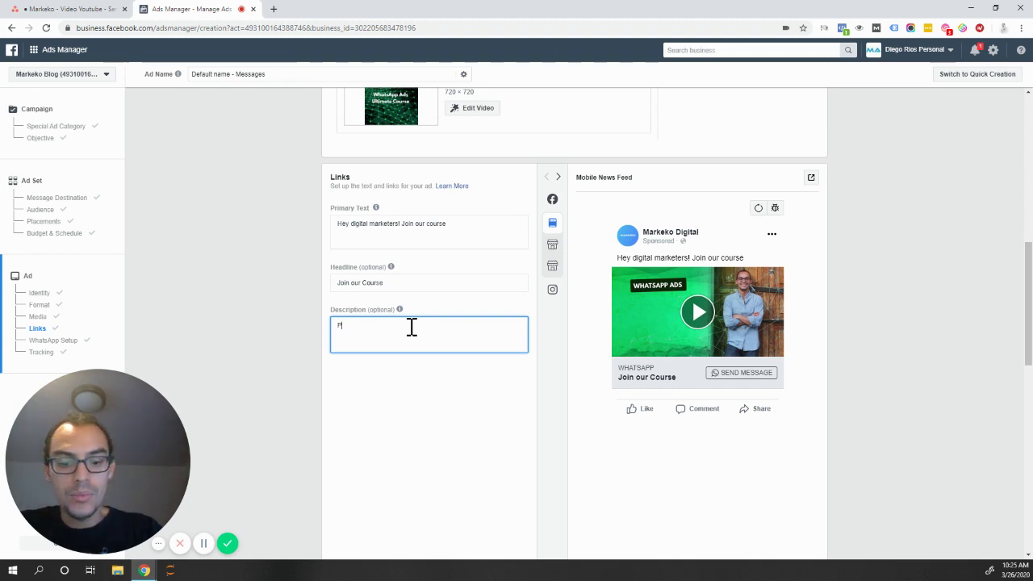
text(Price Point)
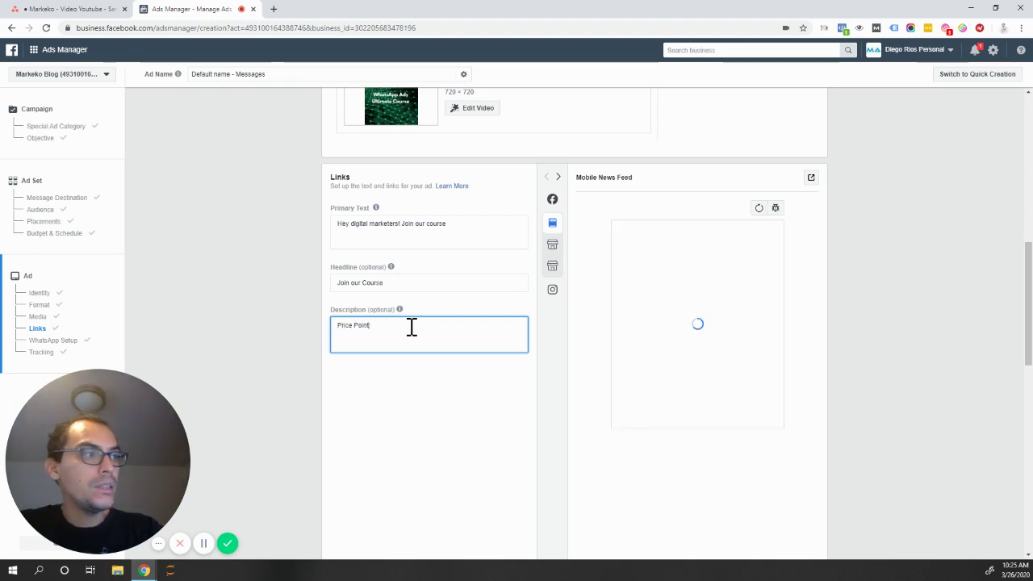
click(411, 378)
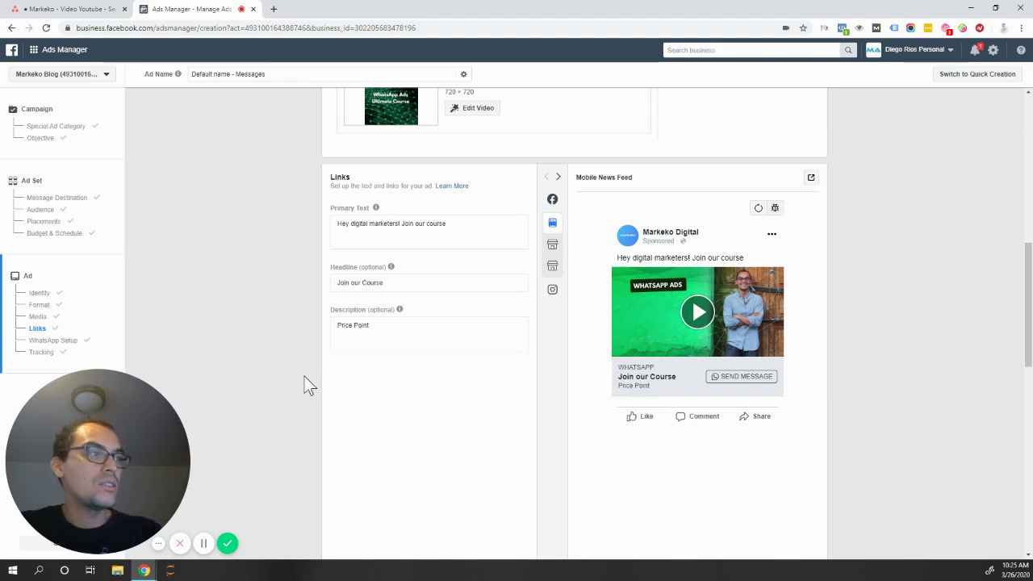
scroll(304, 377, down, 2)
- Scroll down to the WhatsApp Setup section of the ad
scroll(305, 376, down, 3)
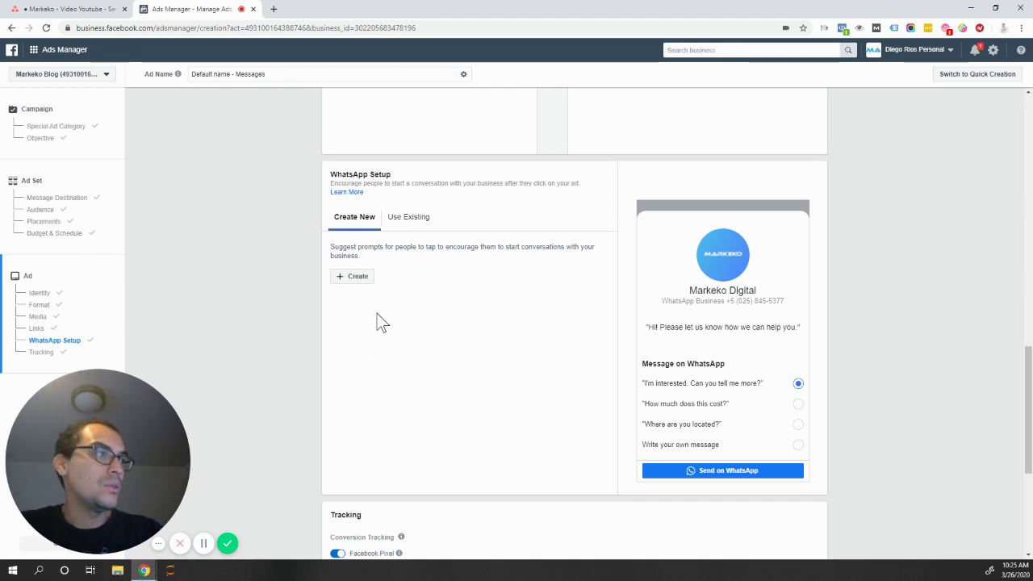
- Create a new chat with a pasted fourth question and save it as template Welcome Message 03-26-20
click(357, 277)
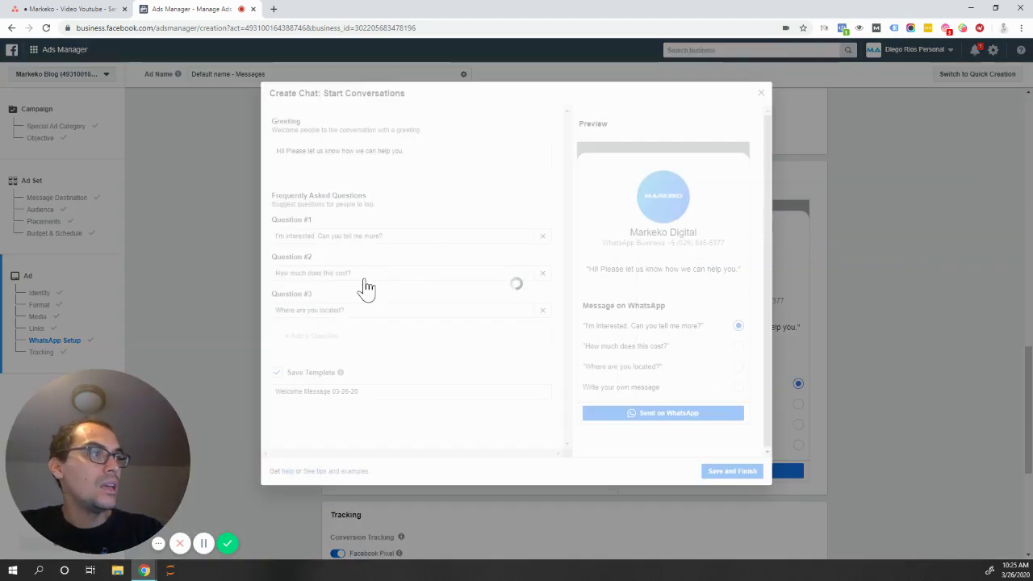
click(313, 235)
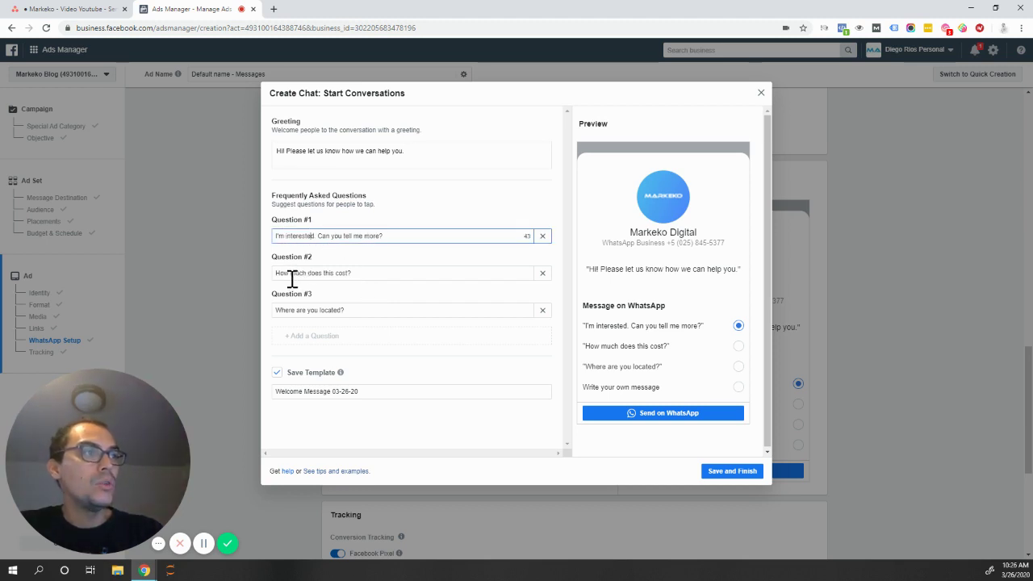
click(339, 348)
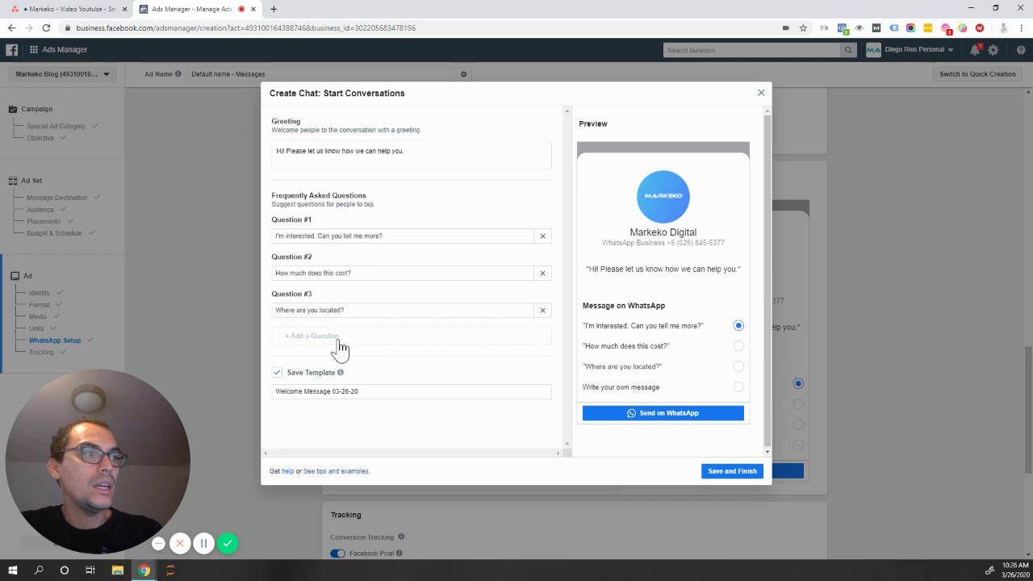
click(339, 348)
click(345, 348)
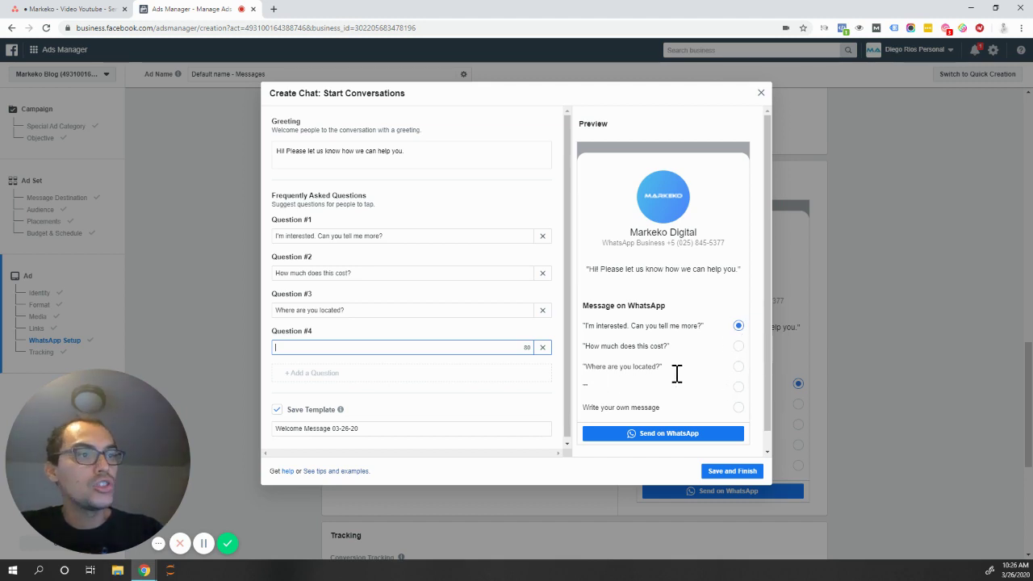
text(What is t website?)
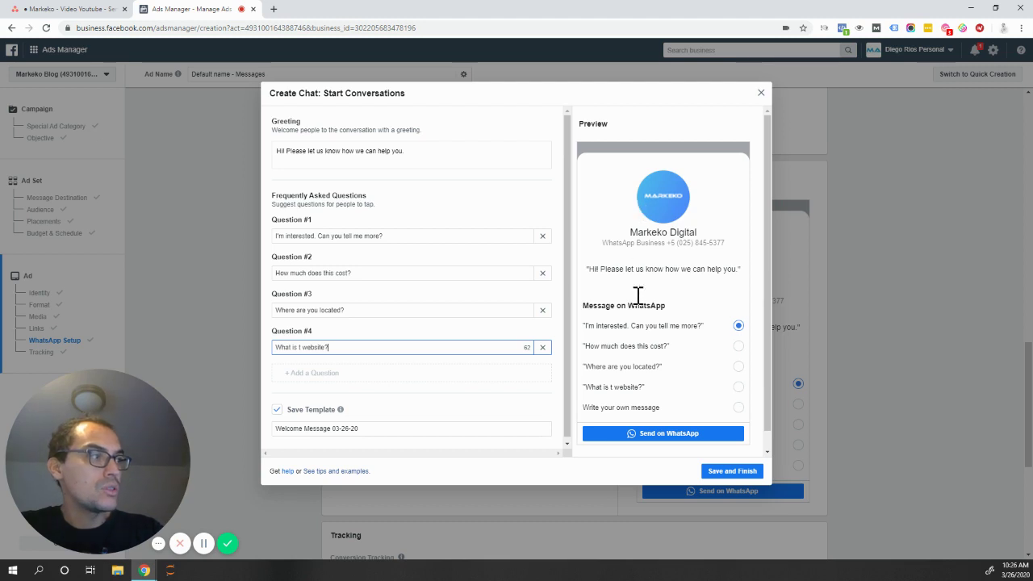
click(731, 475)
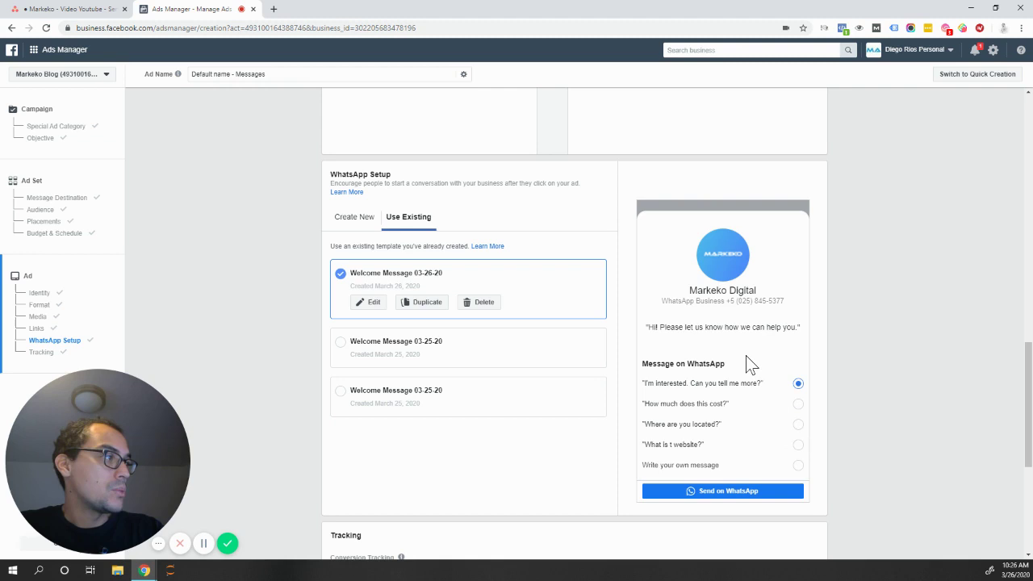
- In the Tracking section, switch Facebook Pixel off while Offline Events stays on with the default event set
scroll(747, 362, down, 1)
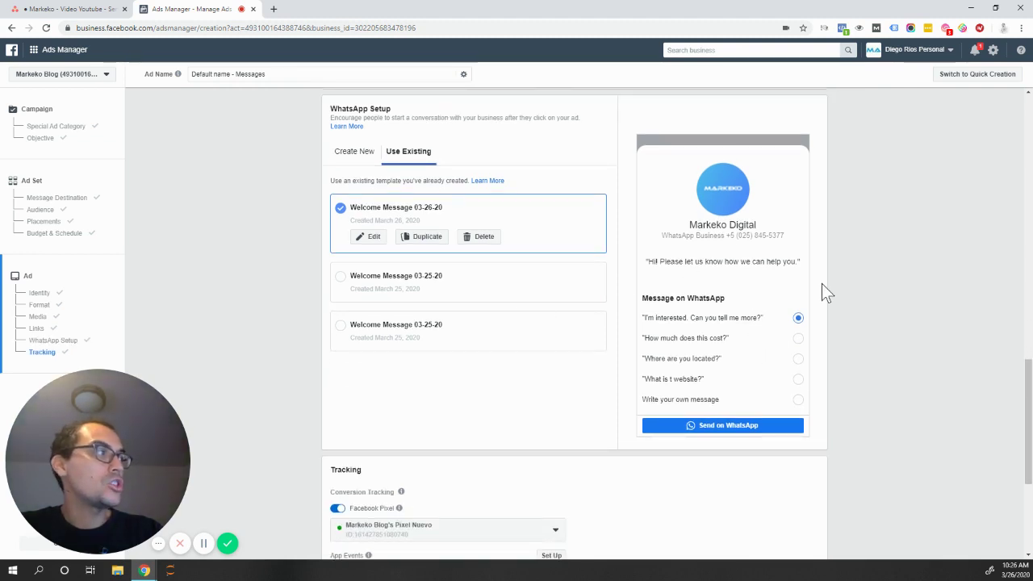
scroll(822, 284, up, 1)
scroll(897, 308, up, 2)
scroll(896, 307, up, 1)
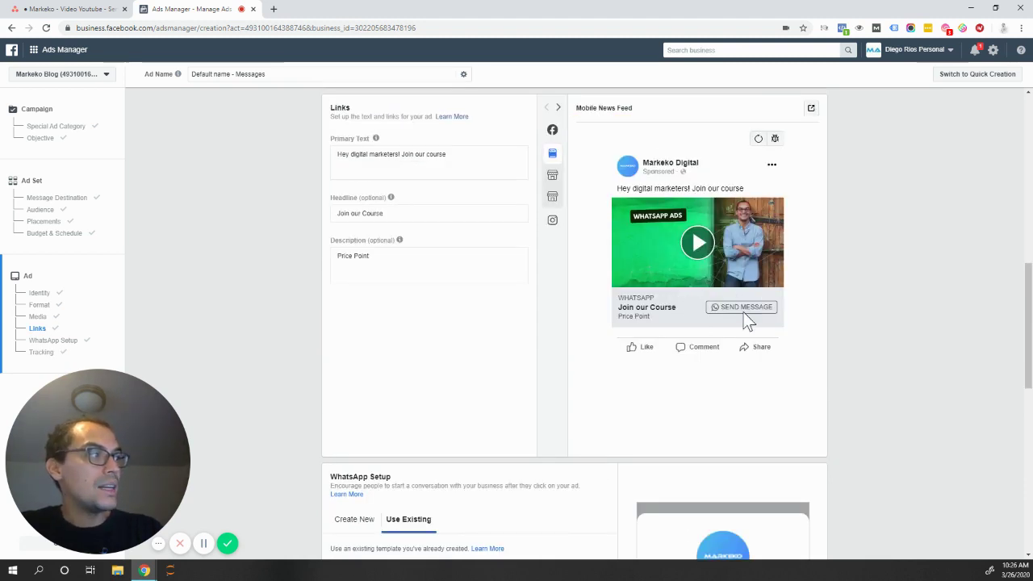
scroll(832, 353, down, 2)
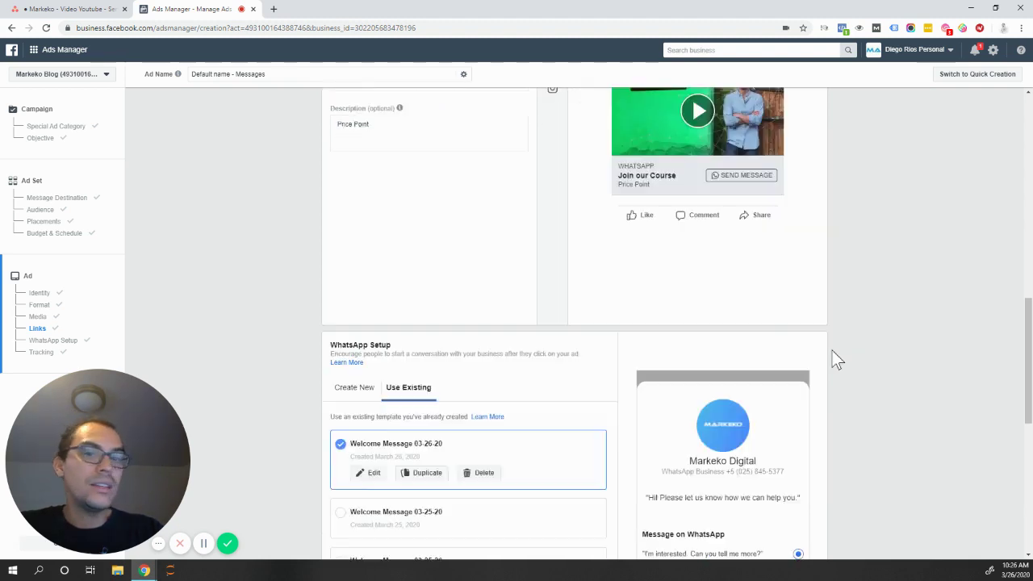
scroll(832, 350, down, 4)
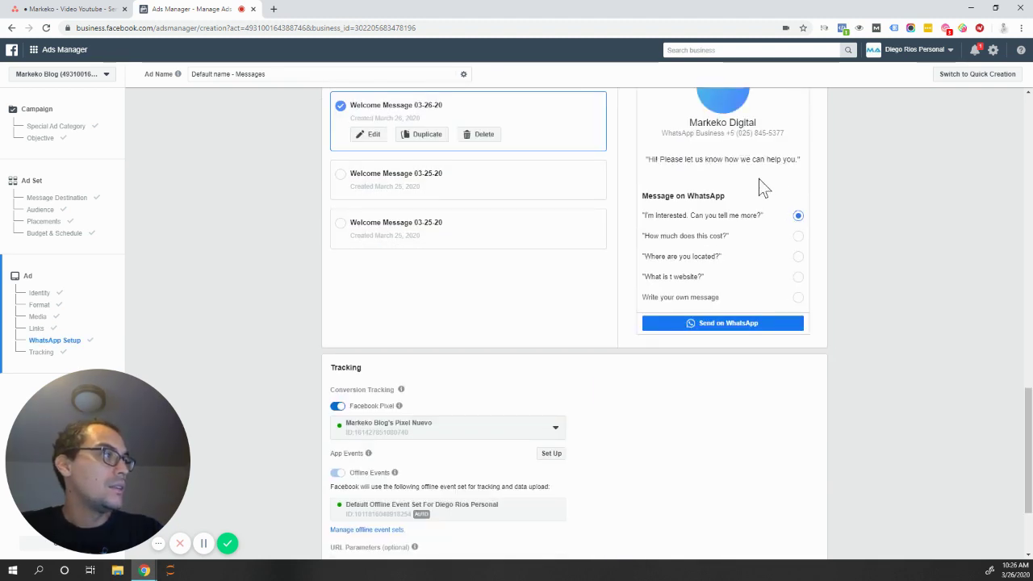
scroll(715, 201, up, 1)
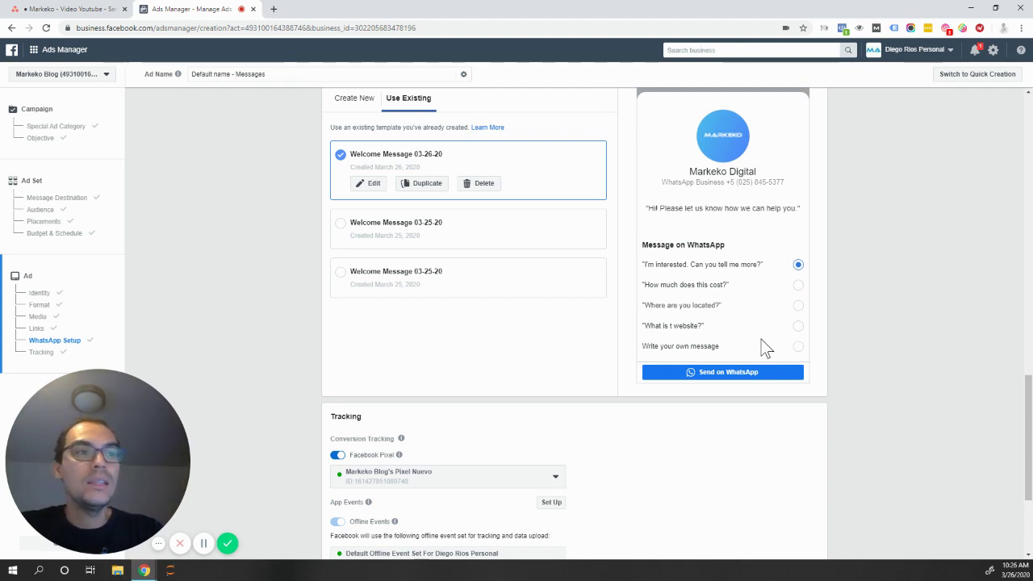
scroll(836, 375, down, 2)
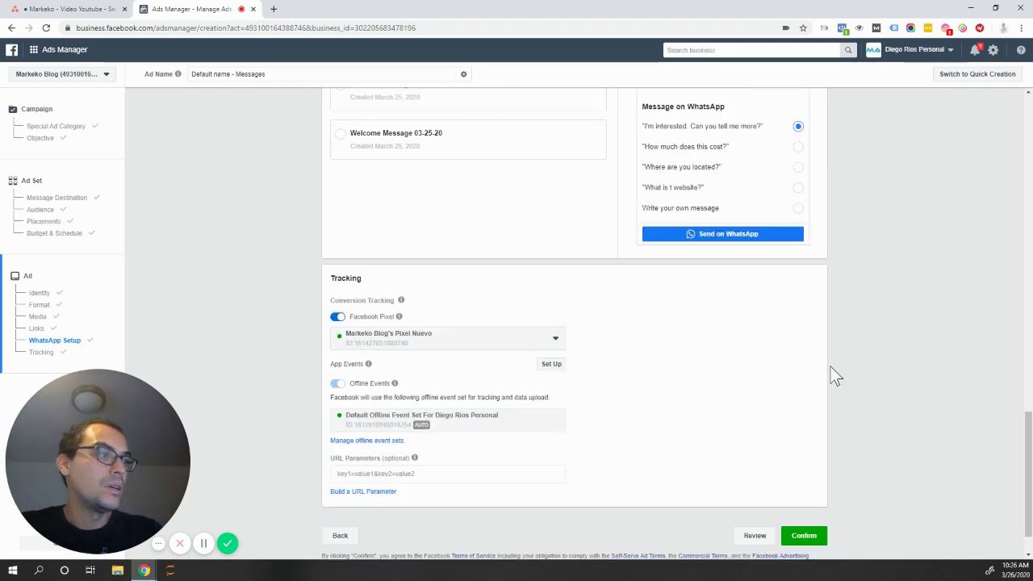
click(337, 318)
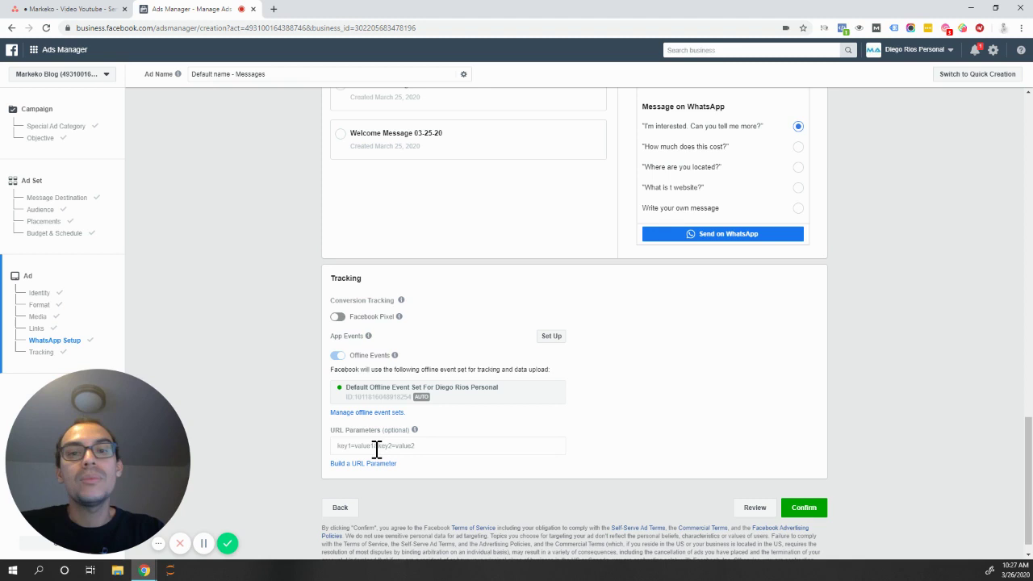
scroll(726, 401, down, 1)
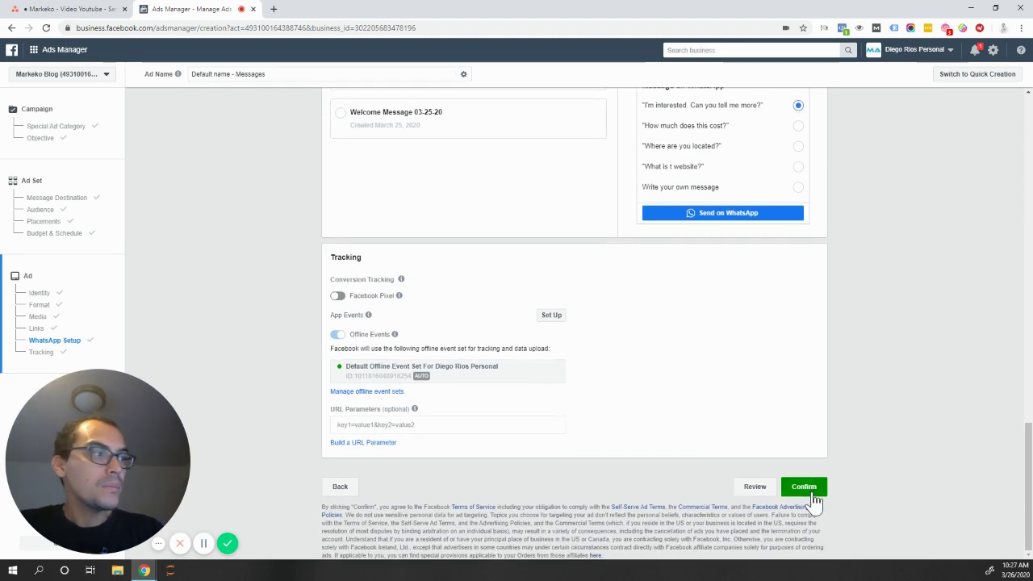
scroll(861, 347, up, 3)
scroll(862, 344, up, 5)
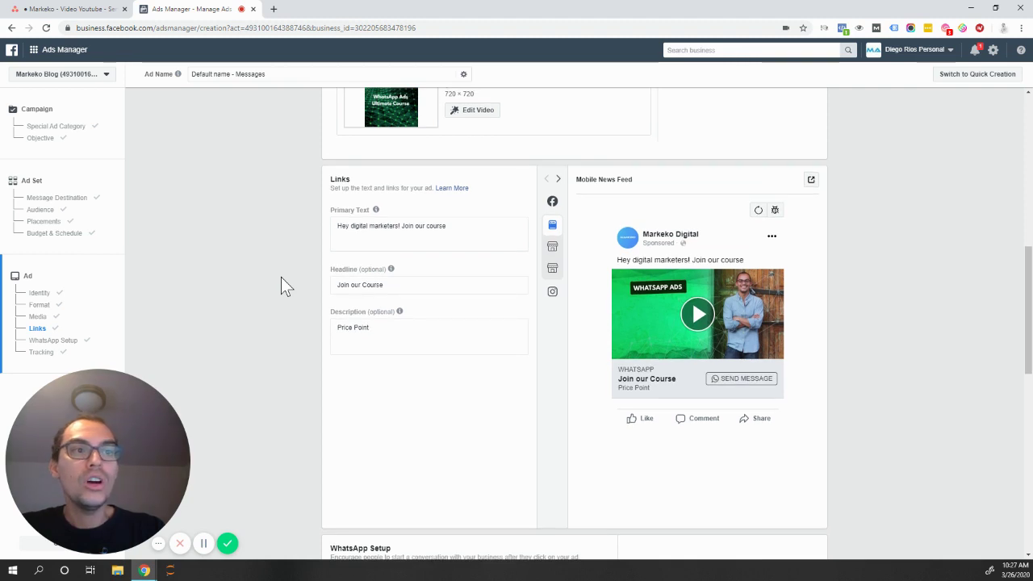
click(274, 9)
text(www.)
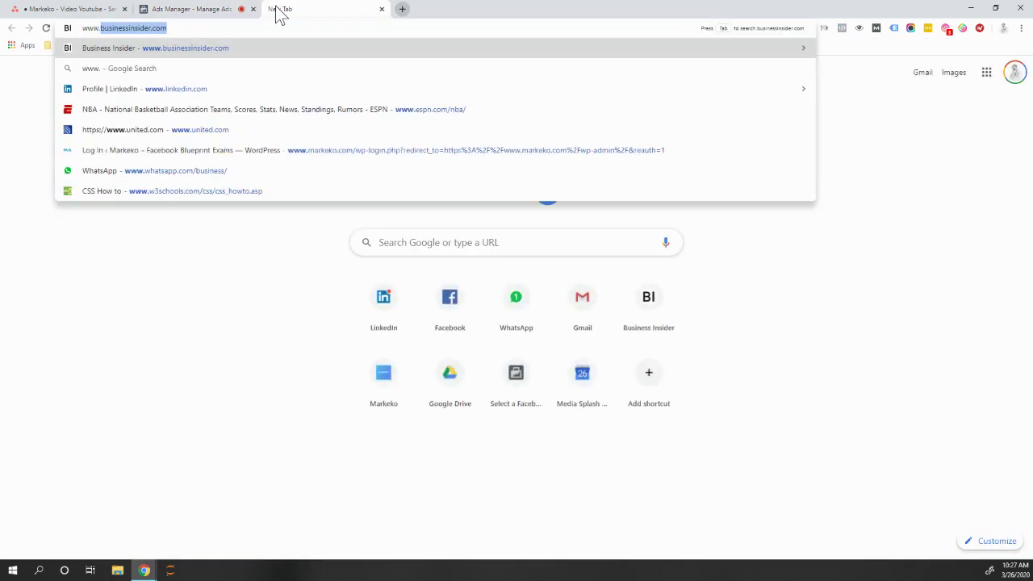
text(markeko)
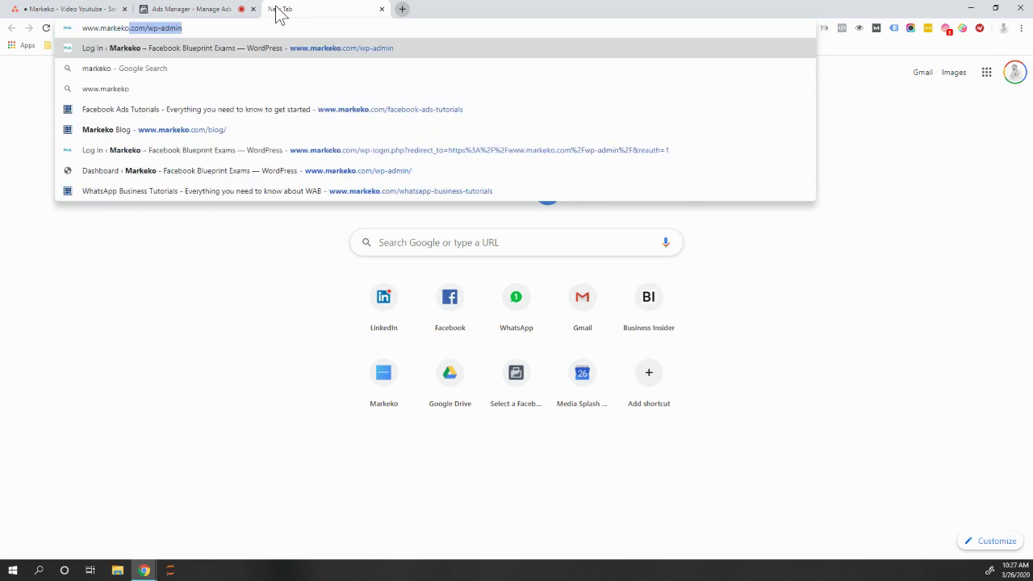
text(.com/wha)
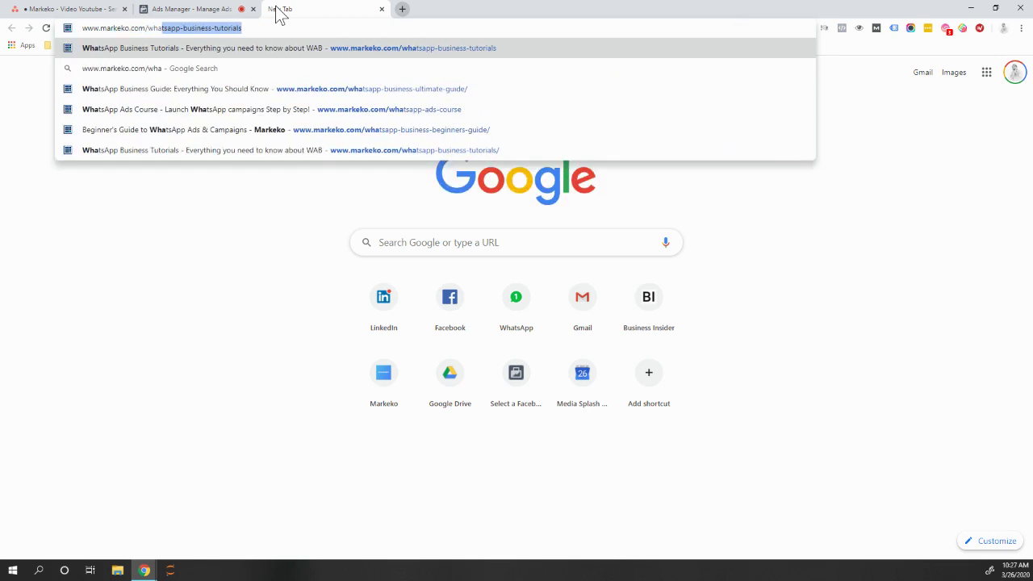
key(Down)
key(Down)
key(Return)
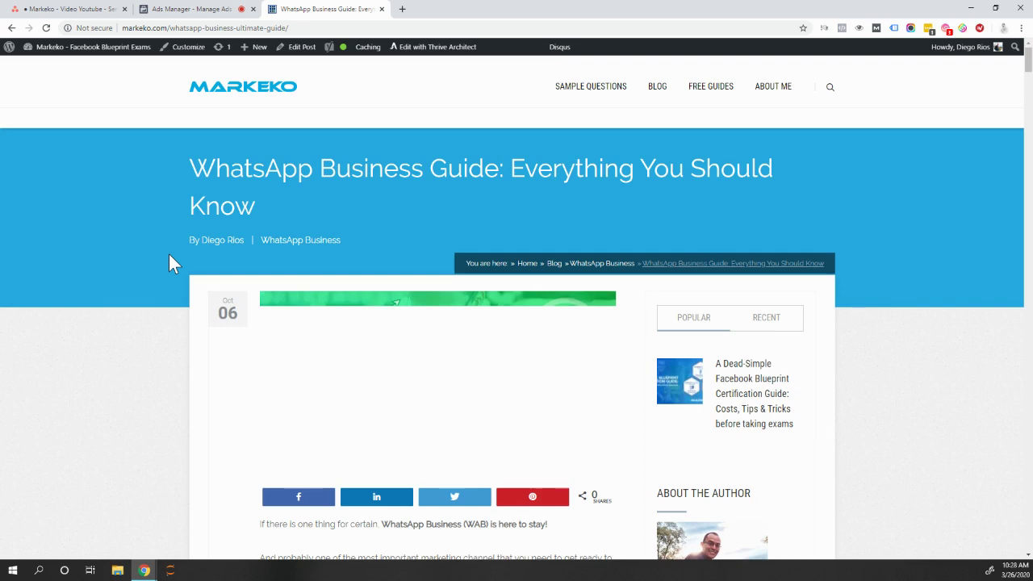
click(404, 10)
text(www.)
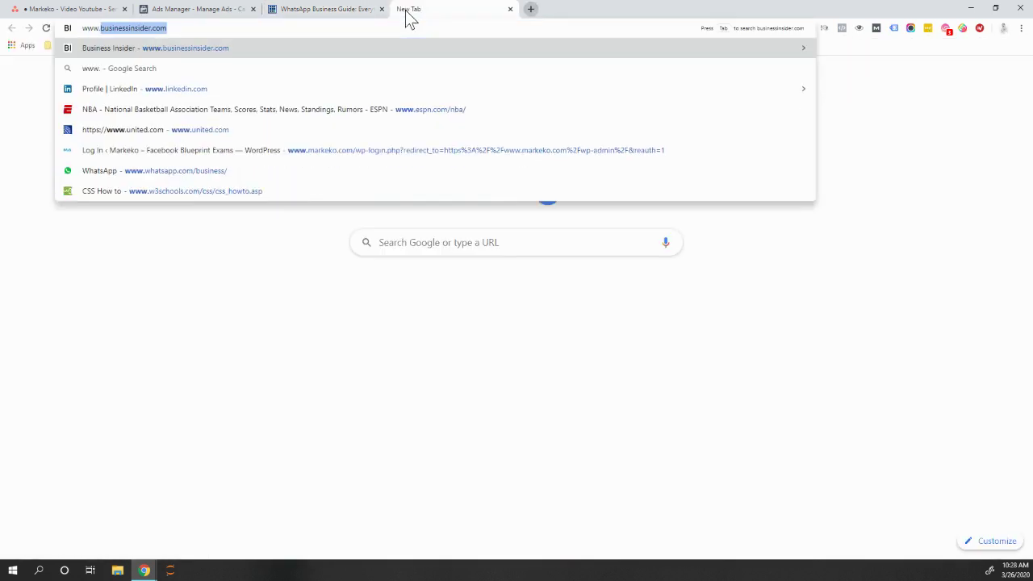
text(markeko.com/wha)
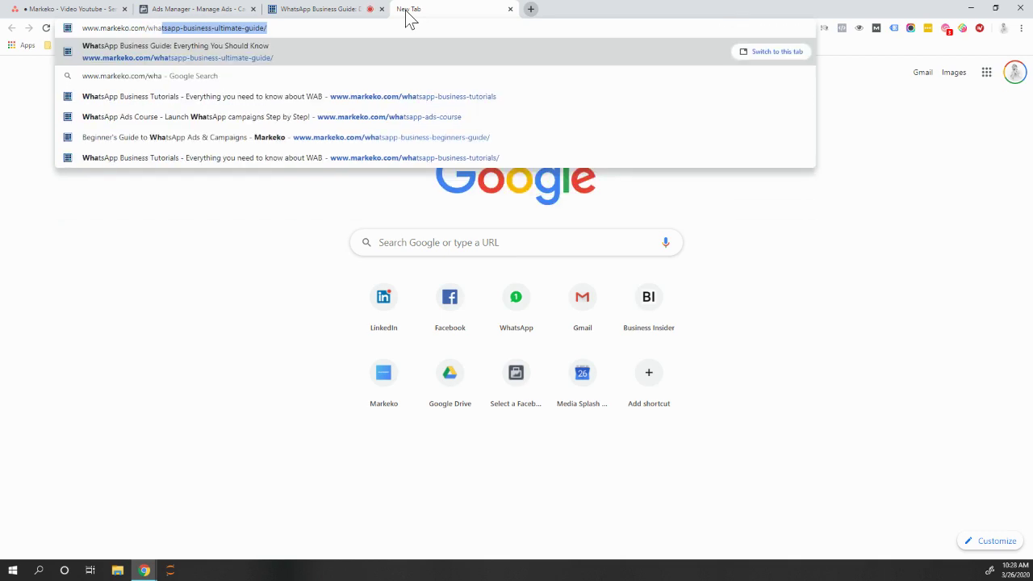
text(t)
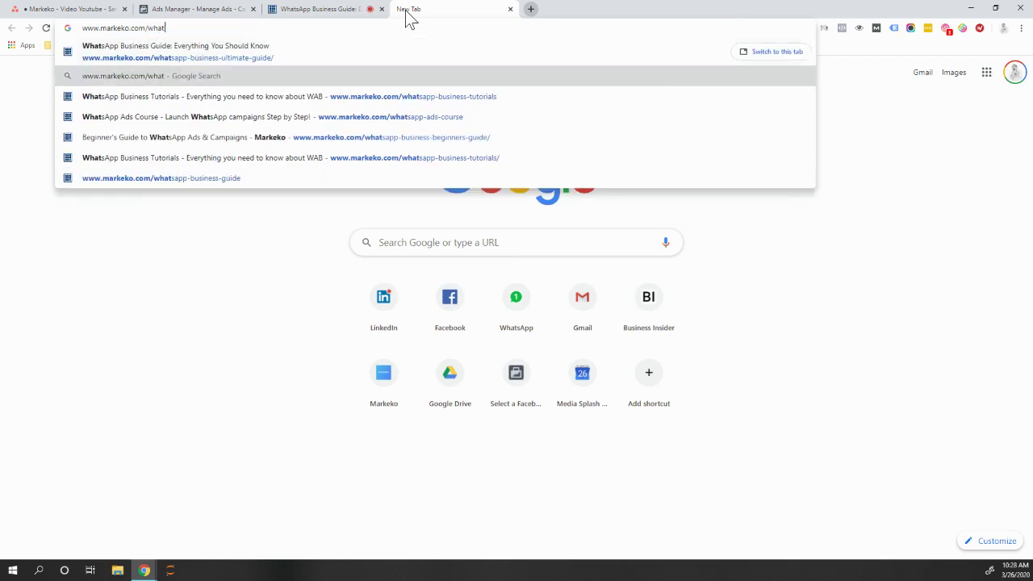
key(Down)
key(Return)
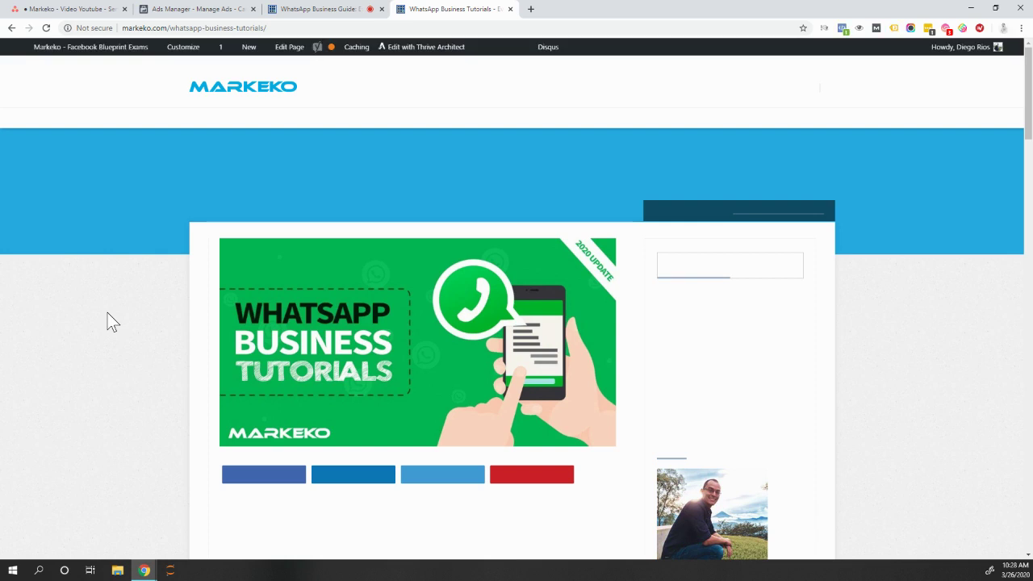
scroll(107, 313, down, 1)
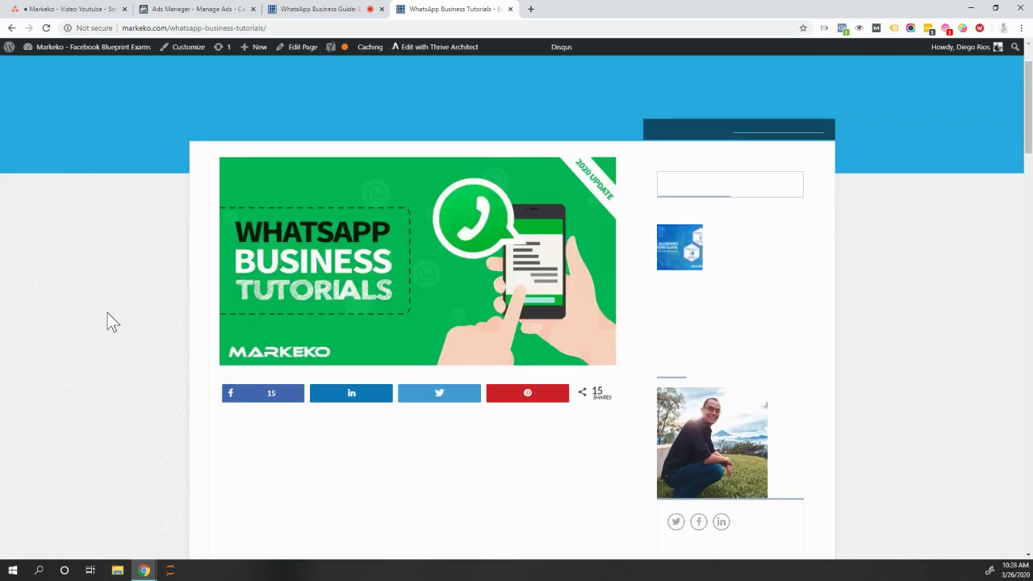
scroll(112, 322, down, 1)
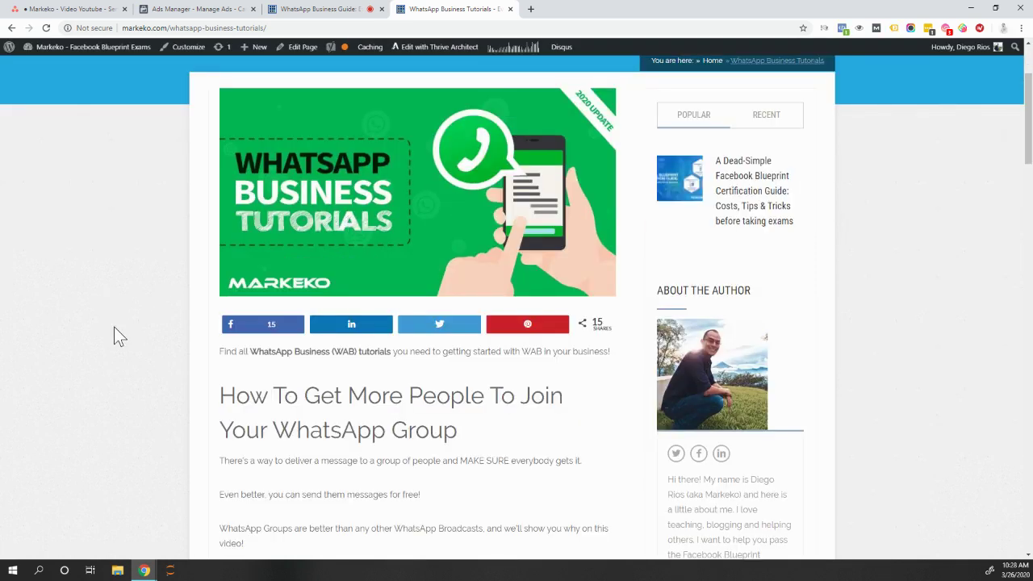
scroll(119, 336, down, 1)
scroll(114, 329, down, 2)
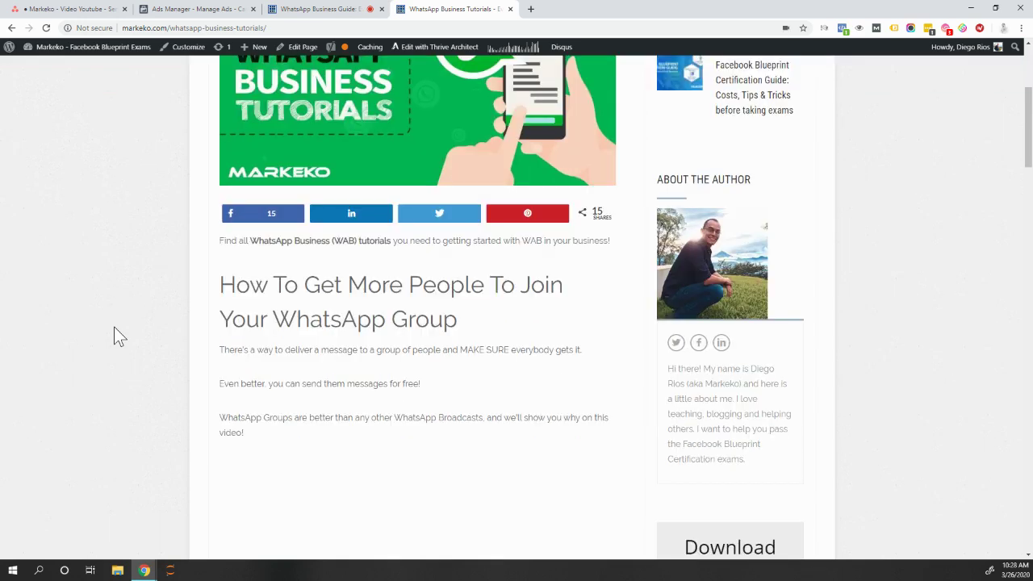
scroll(114, 328, down, 1)
scroll(113, 327, down, 5)
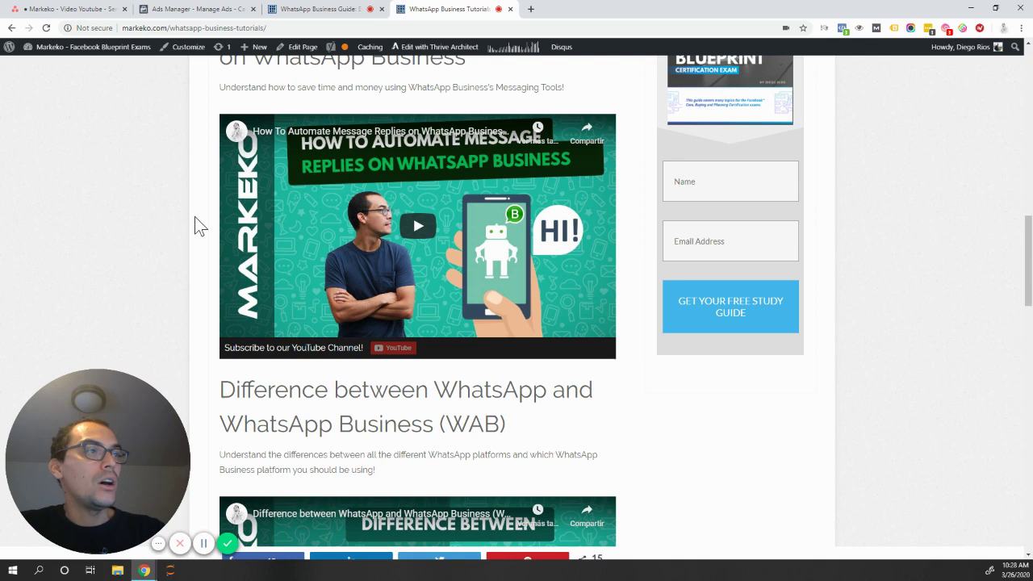
scroll(197, 224, down, 2)
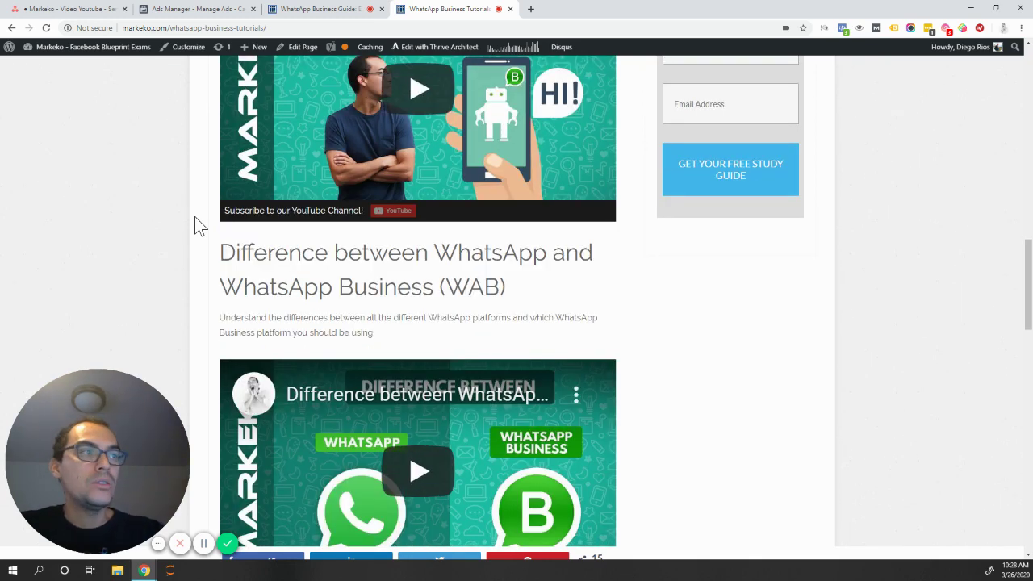
scroll(196, 224, down, 2)
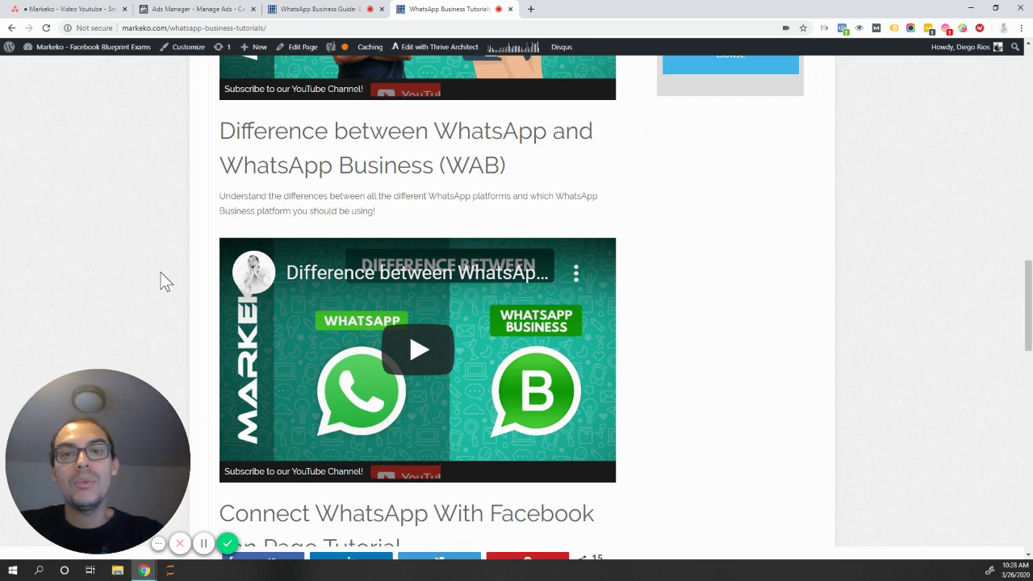
scroll(161, 272, down, 2)
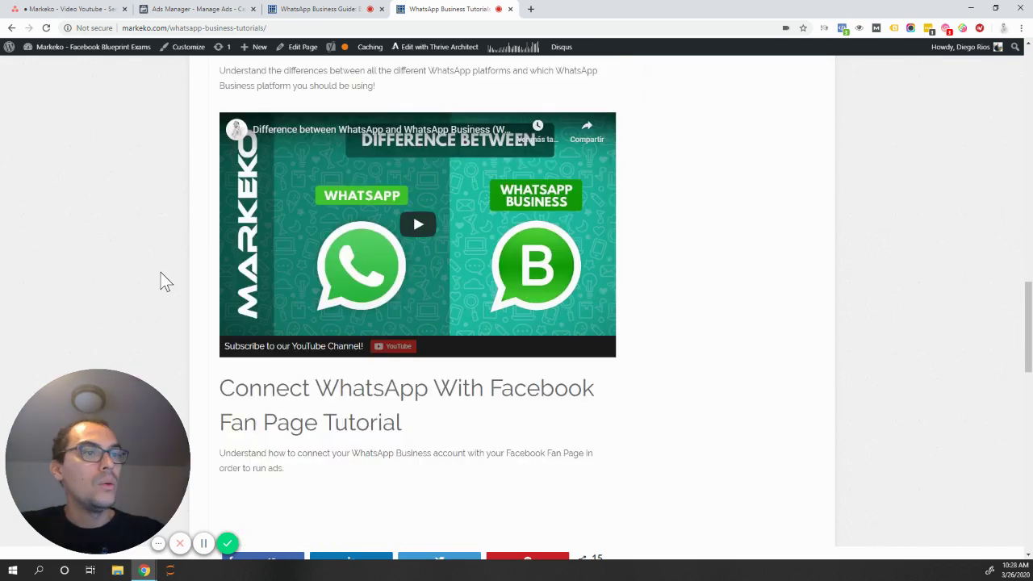
scroll(160, 272, down, 2)
scroll(161, 272, down, 1)
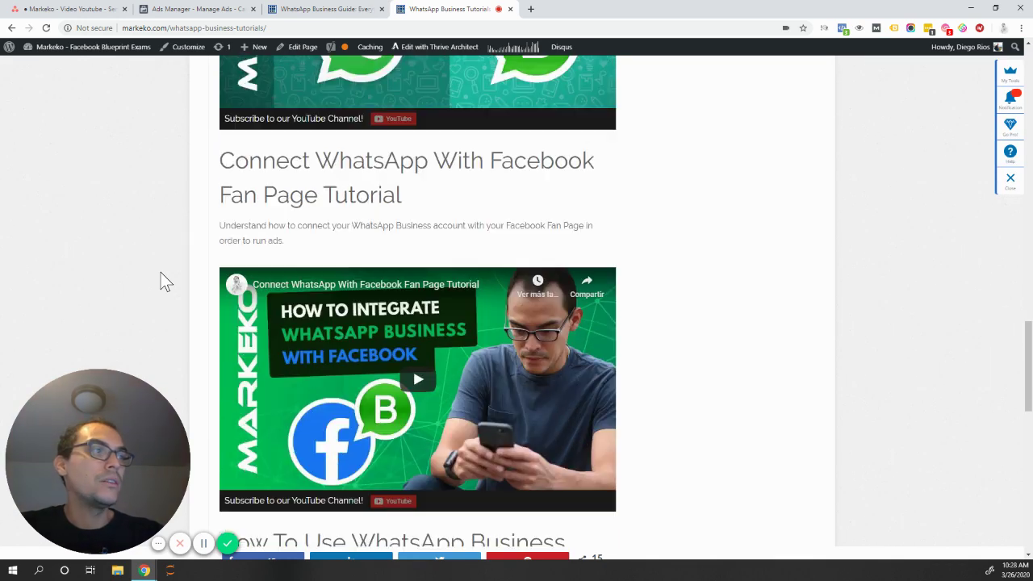
scroll(160, 272, down, 1)
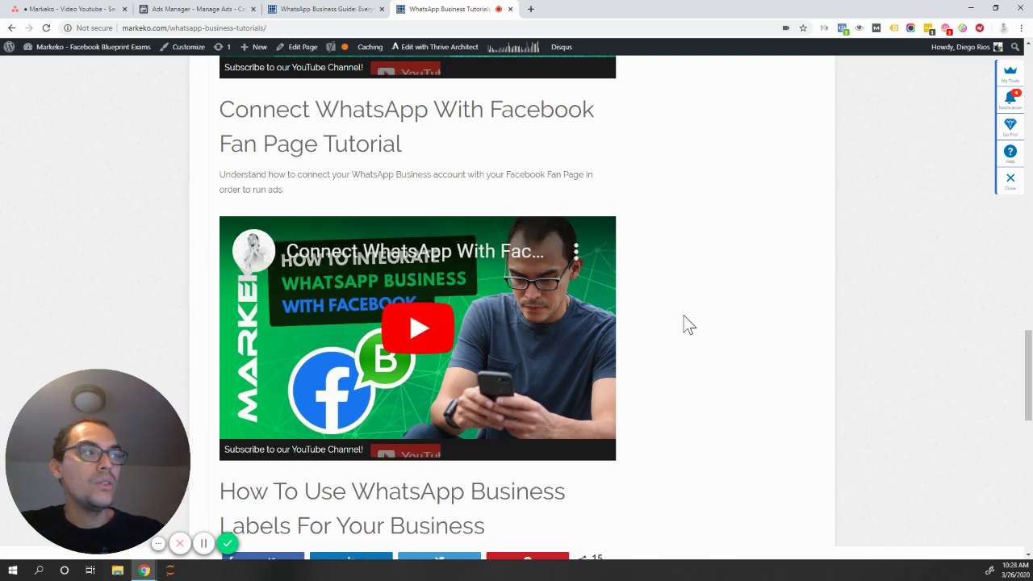